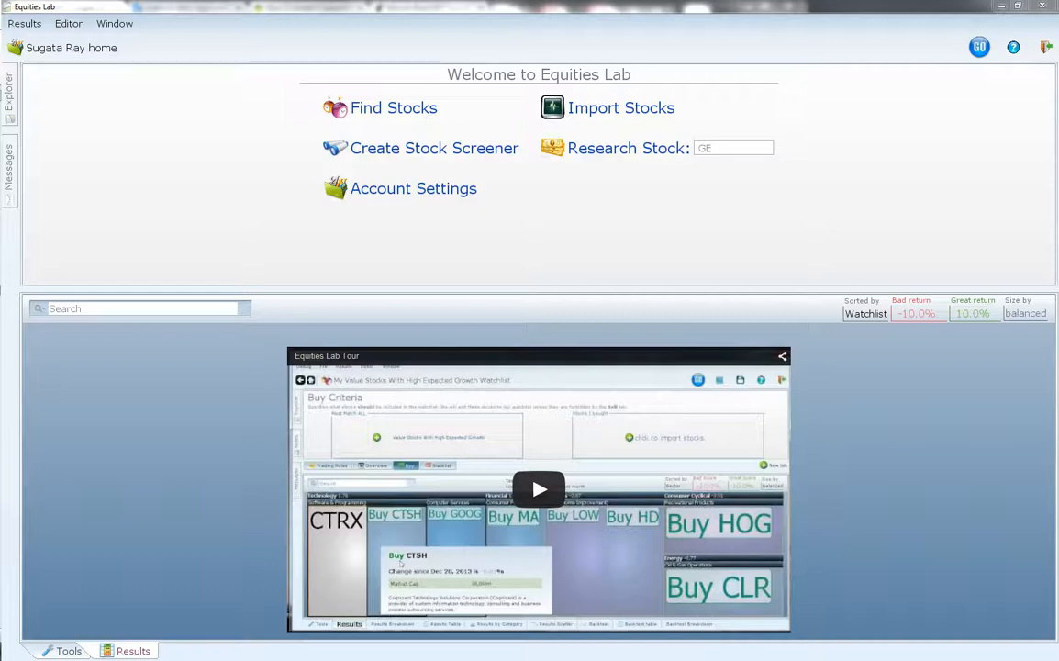
- Create a new stock screener whose first condition is 0 < PE < 10
{"action": "left_click", "coordinate": [448, 163]}
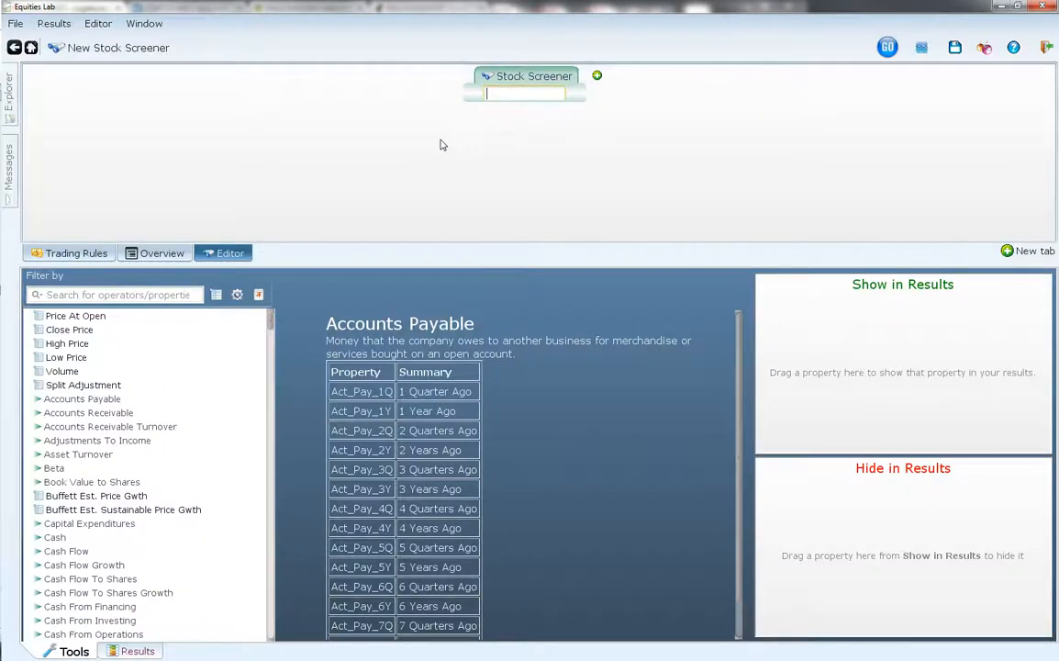
{"action": "type", "text": "0 < pe < 10"}
{"action": "key", "text": "Return"}
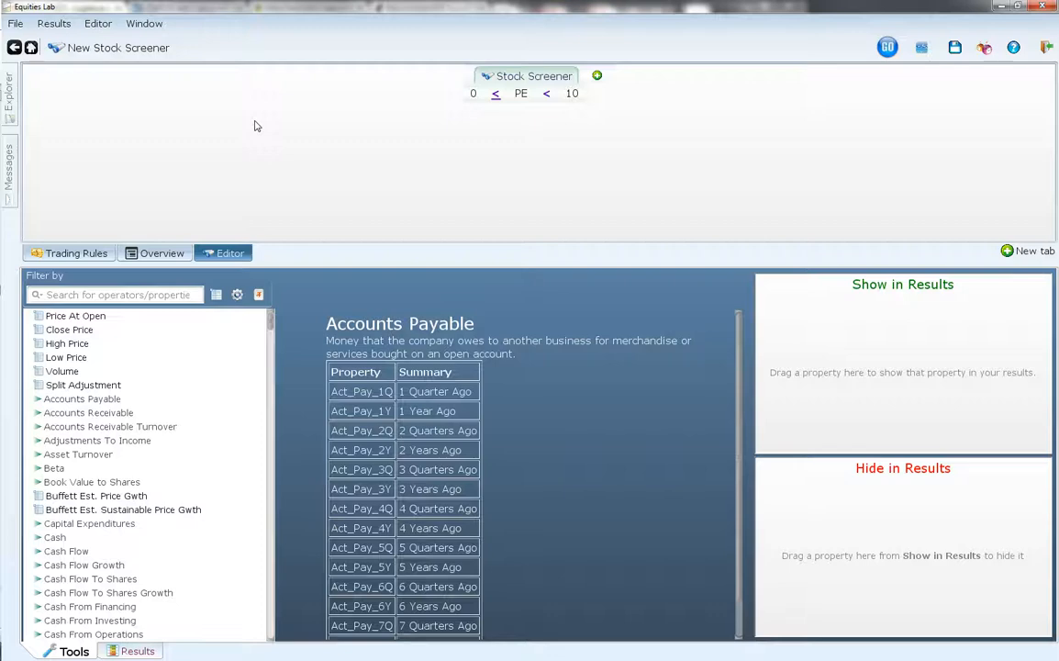
- Add a second condition to the stock screener requiring Yld > 3
{"action": "left_click", "coordinate": [597, 77]}
{"action": "type", "text": "yld"}
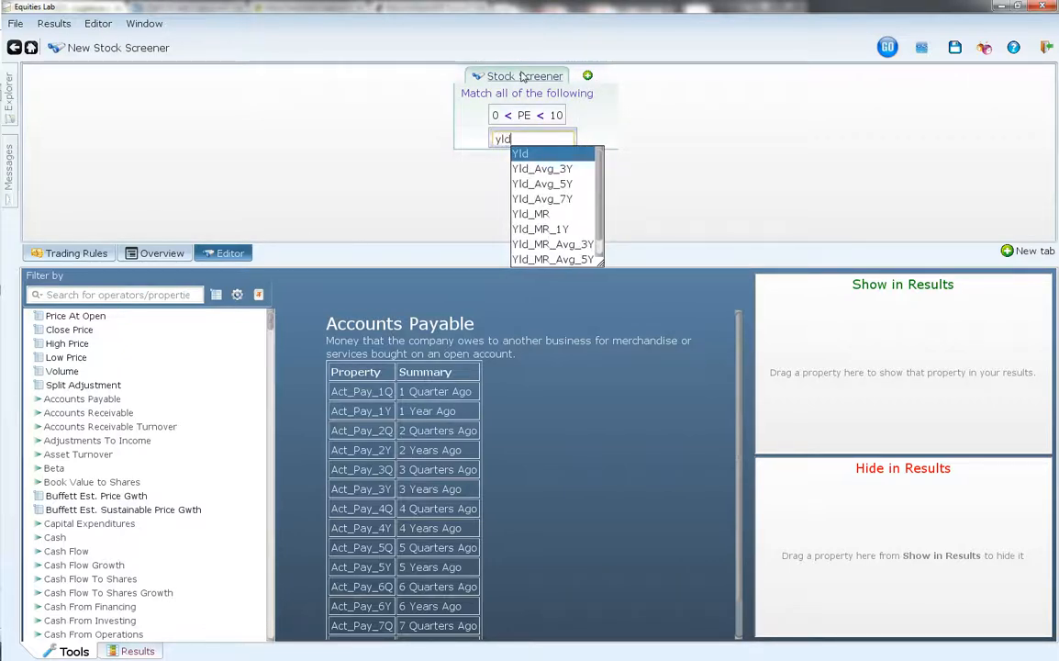
{"action": "type", "text": ">"}
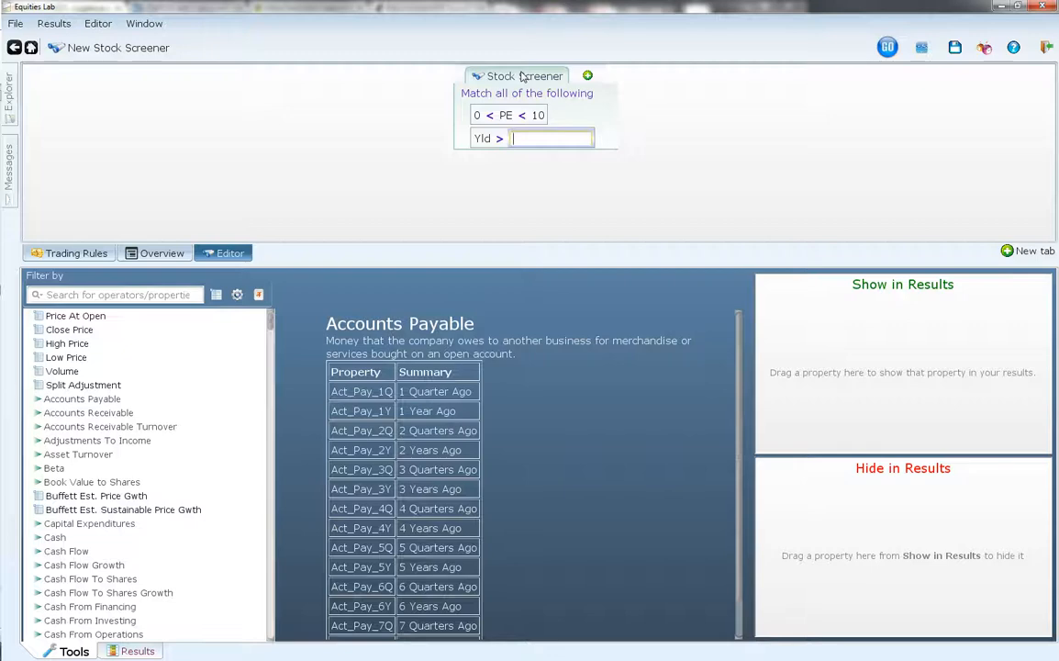
{"action": "type", "text": "3"}
{"action": "key", "text": "Return"}
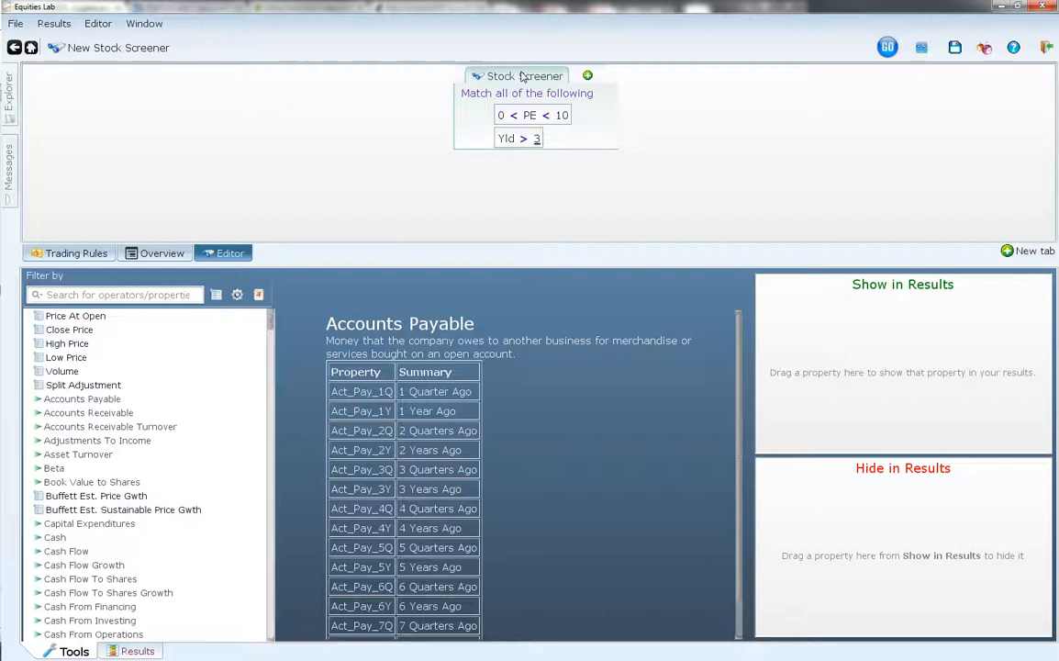
- Add a third condition to the stock screener requiring Yld < 7
{"action": "left_click", "coordinate": [588, 77]}
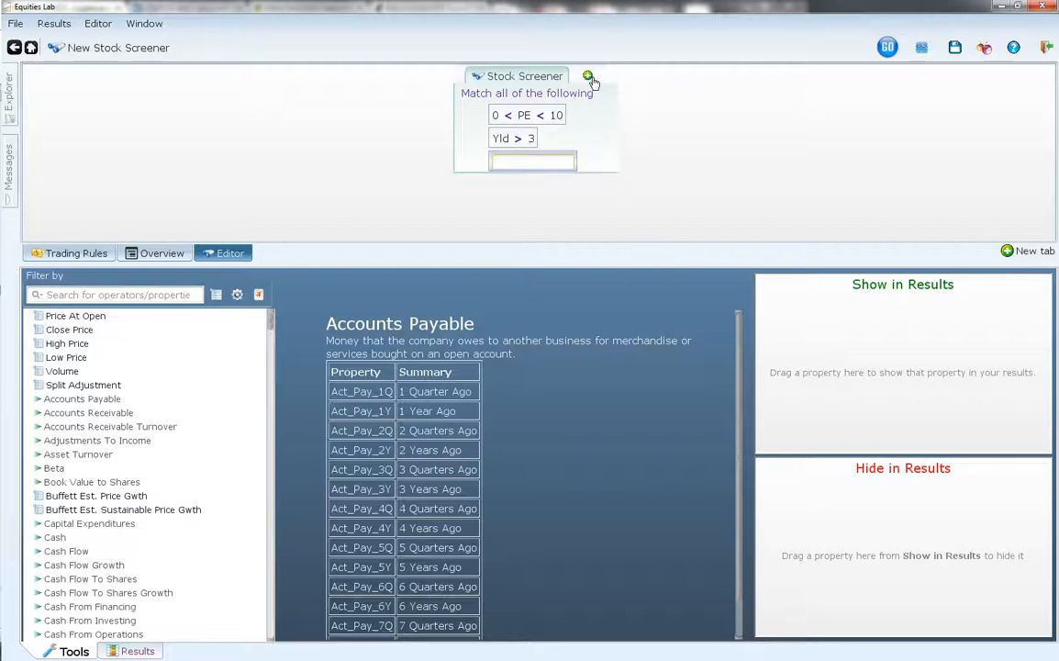
{"action": "type", "text": "yld>"}
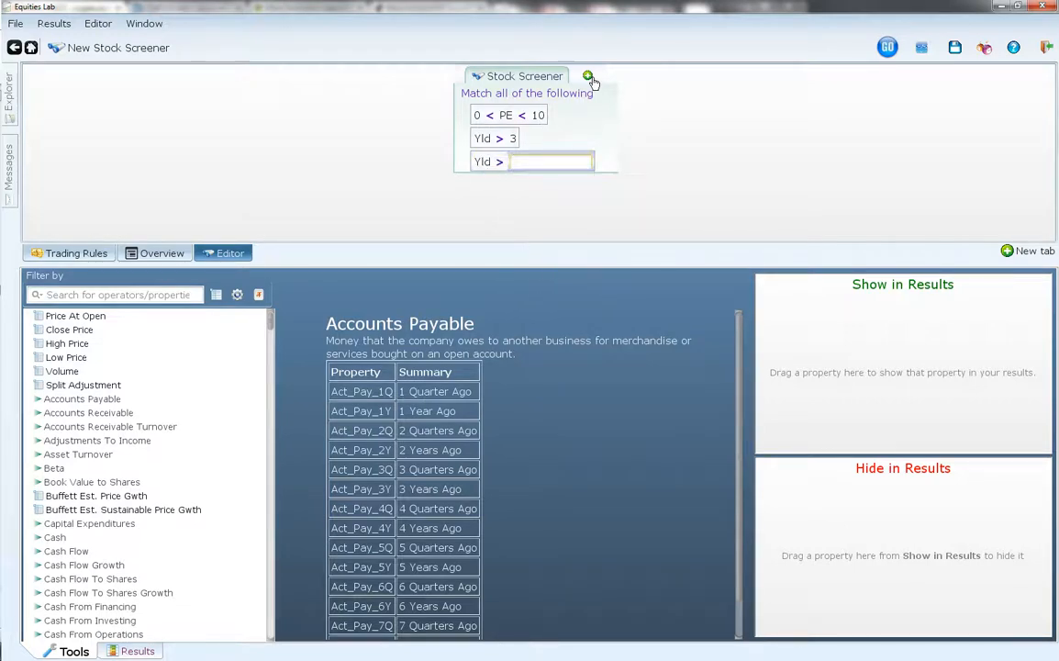
{"action": "type", "text": "7"}
{"action": "key", "text": "Return"}
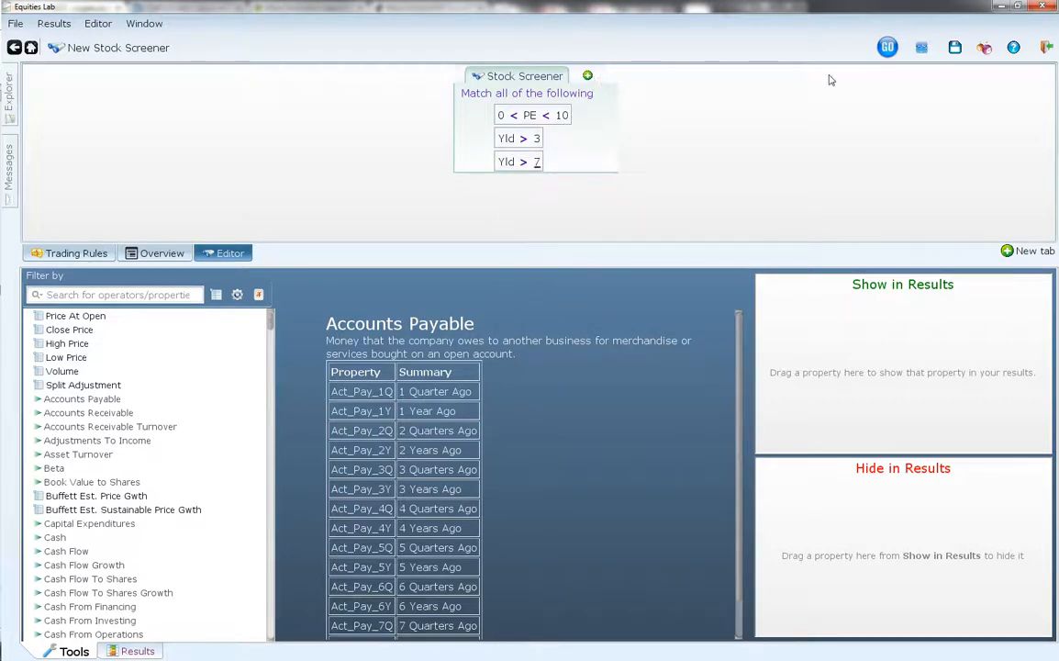
{"action": "left_click", "coordinate": [525, 162]}
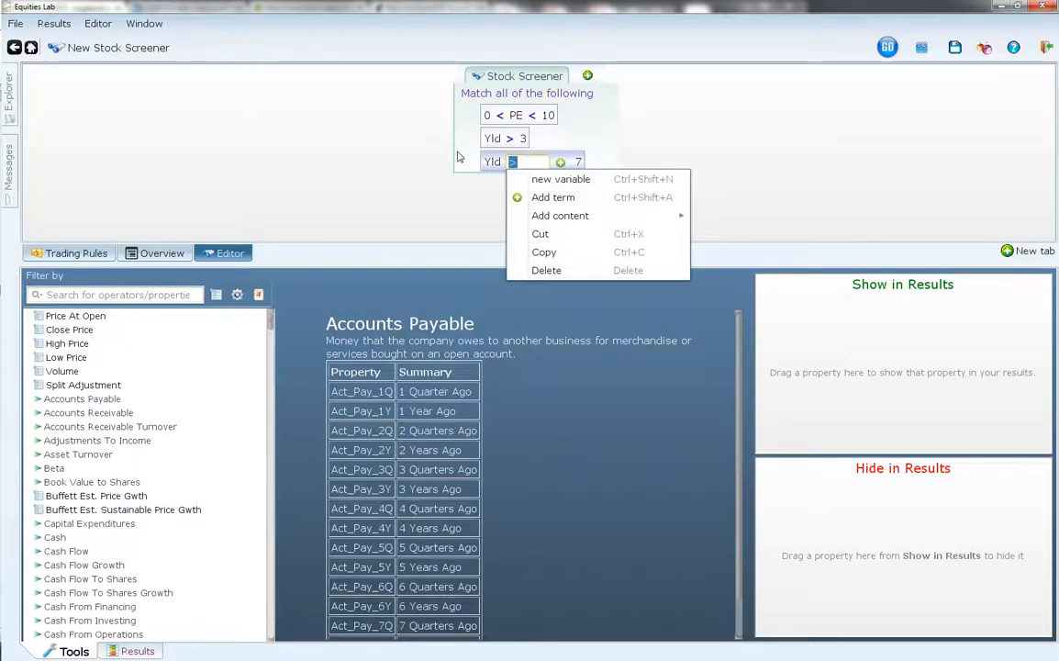
{"action": "type", "text": "<"}
{"action": "key", "text": "Return"}
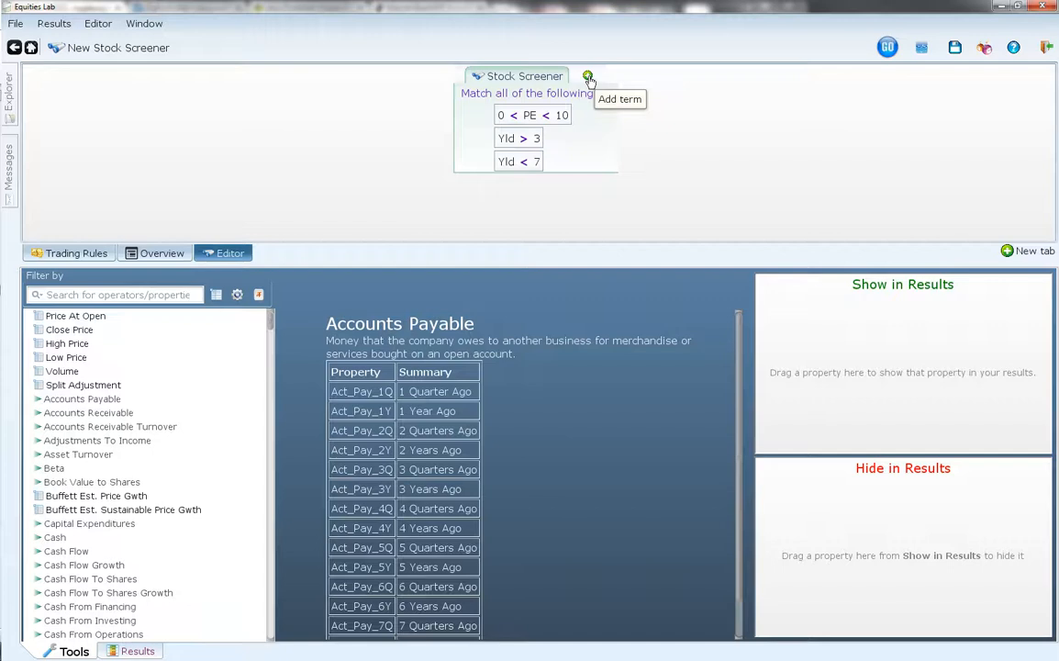
- Add a fourth greater-than condition that divides Close by an "X as_of n days ago" term
{"action": "left_click", "coordinate": [588, 78]}
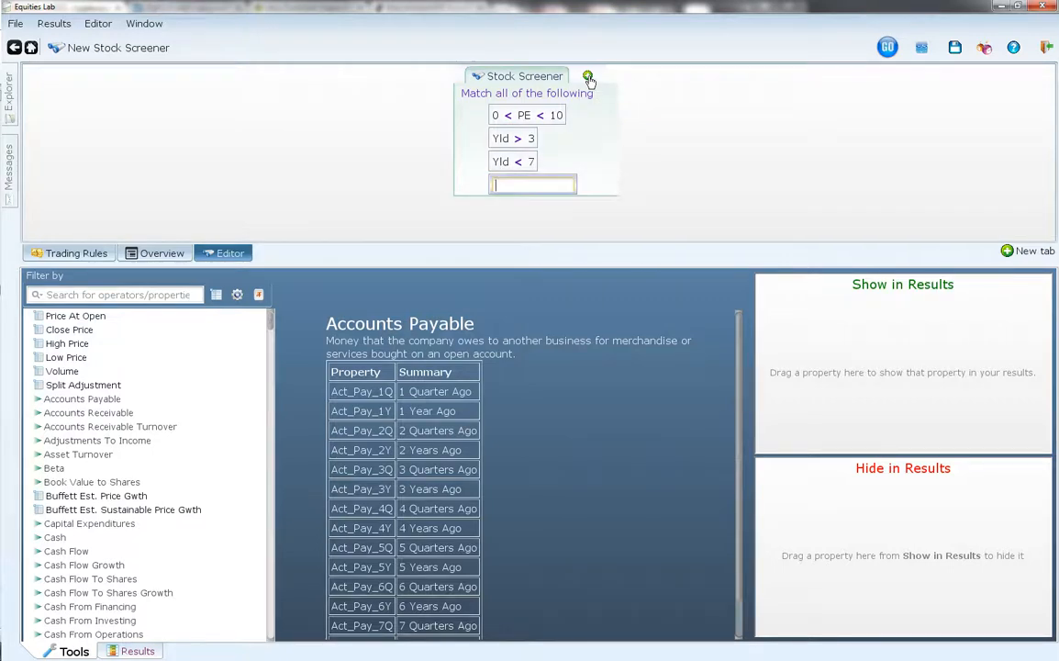
{"action": "type", "text": "close"}
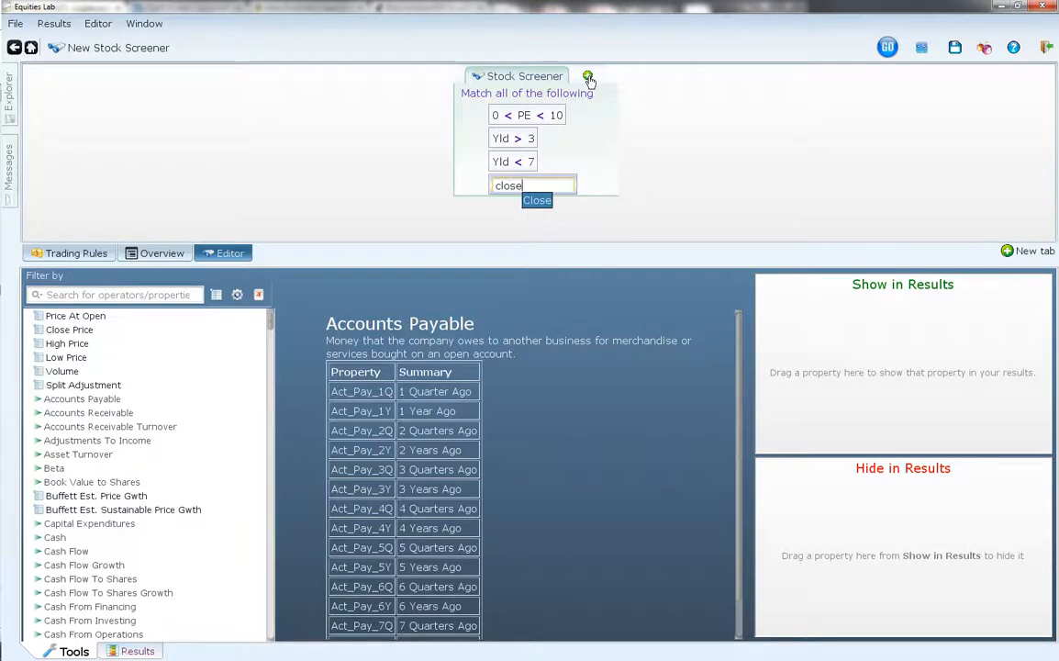
{"action": "key", "text": "Return"}
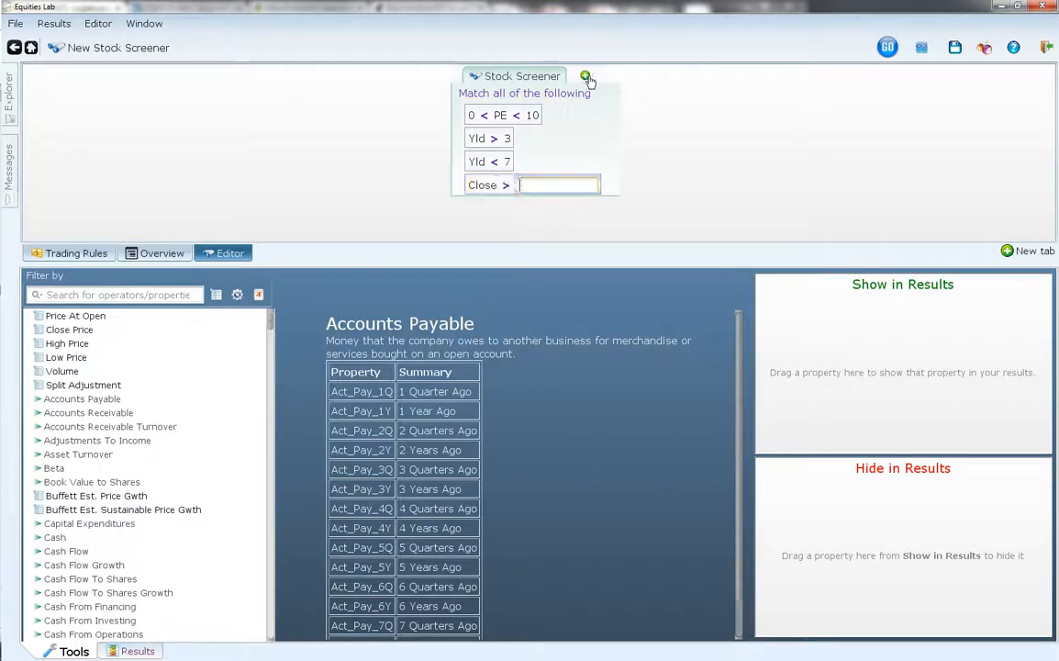
{"action": "right_click", "coordinate": [486, 187]}
{"action": "type", "text": "/"}
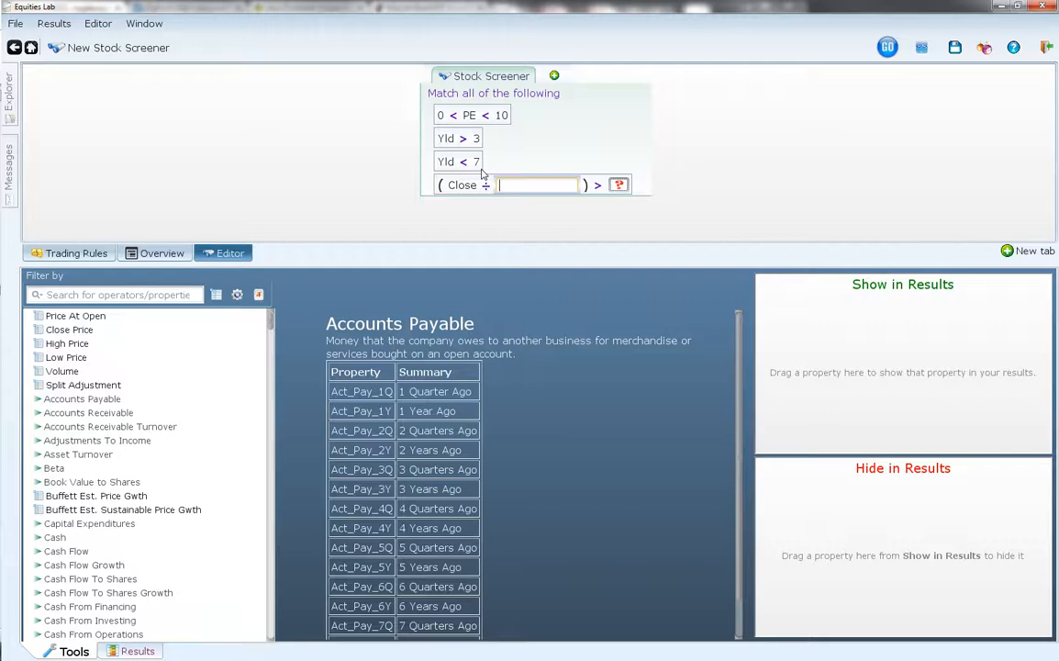
{"action": "type", "text": "as"}
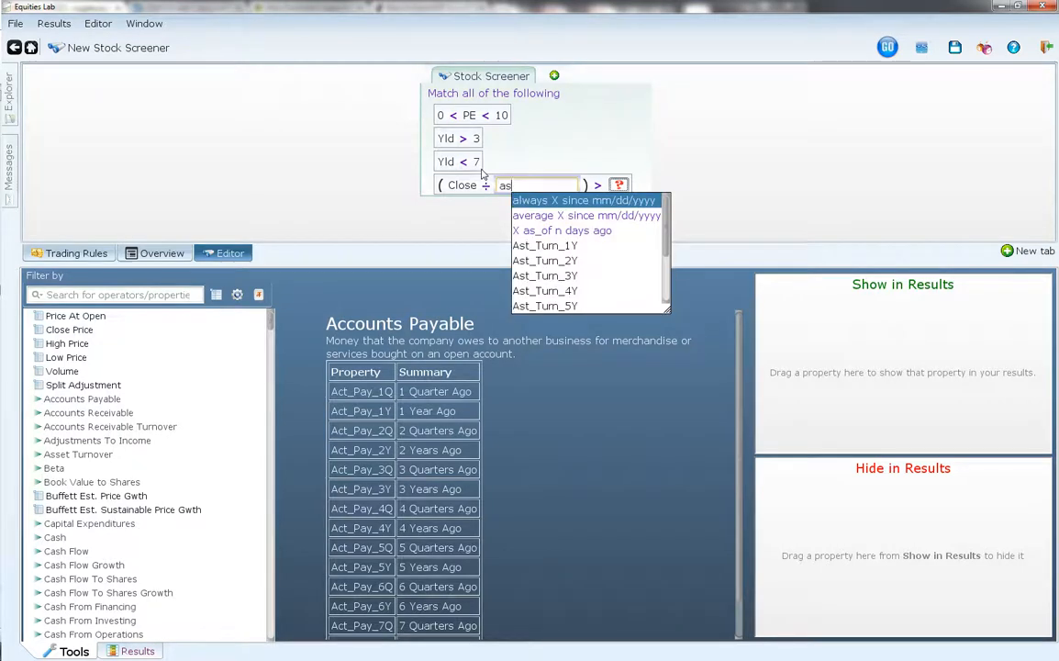
{"action": "key", "text": "Down"}
{"action": "key", "text": "Down"}
{"action": "key", "text": "Return"}
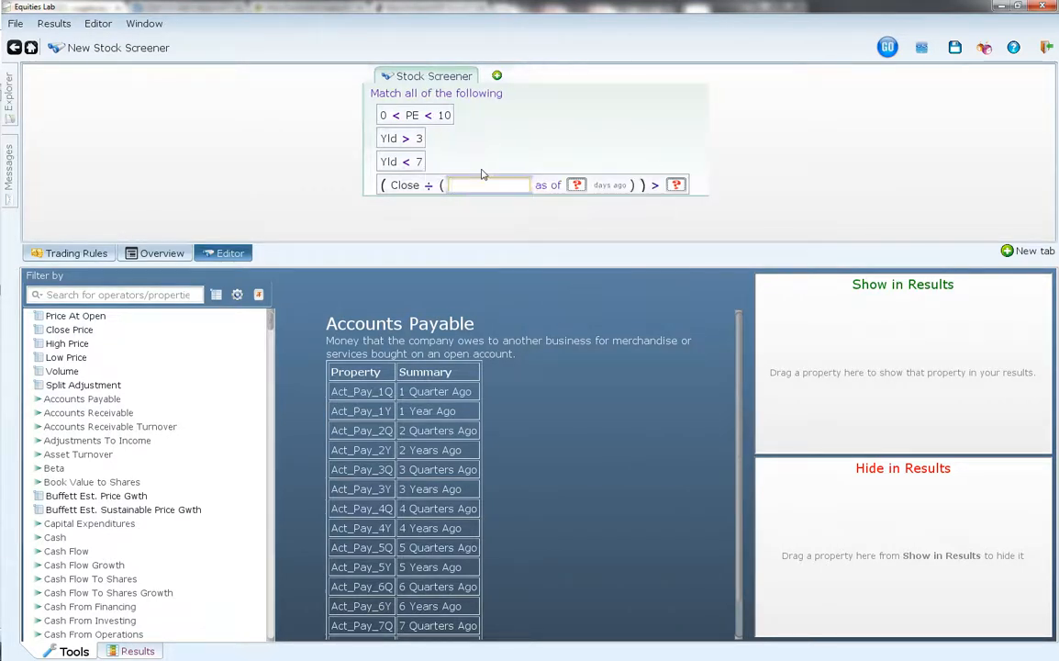
- Complete the fourth condition with Close as of 252 days ago as the divisor and 1.2 as the threshold
{"action": "type", "text": "close"}
{"action": "key", "text": "Return"}
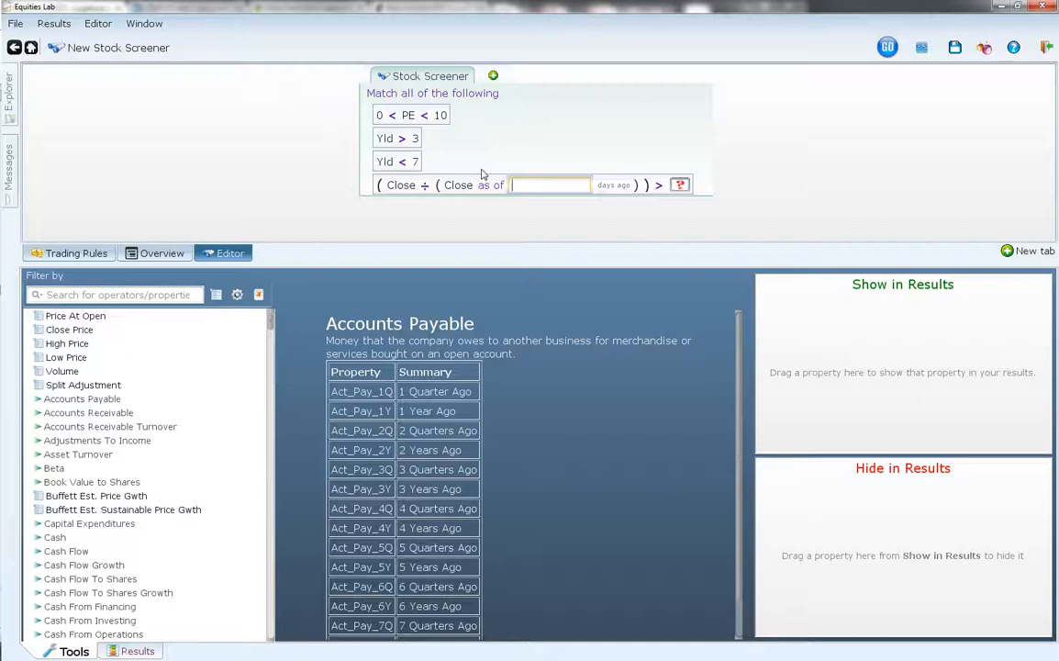
{"action": "type", "text": "252"}
{"action": "key", "text": "Return"}
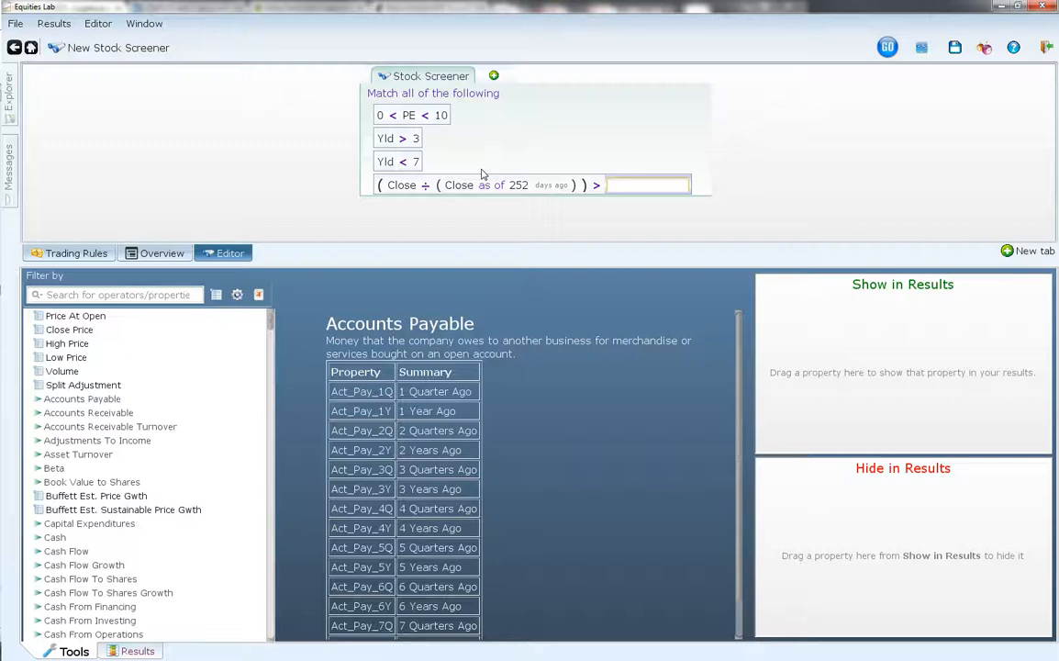
{"action": "type", "text": "1.2"}
{"action": "key", "text": "Return"}
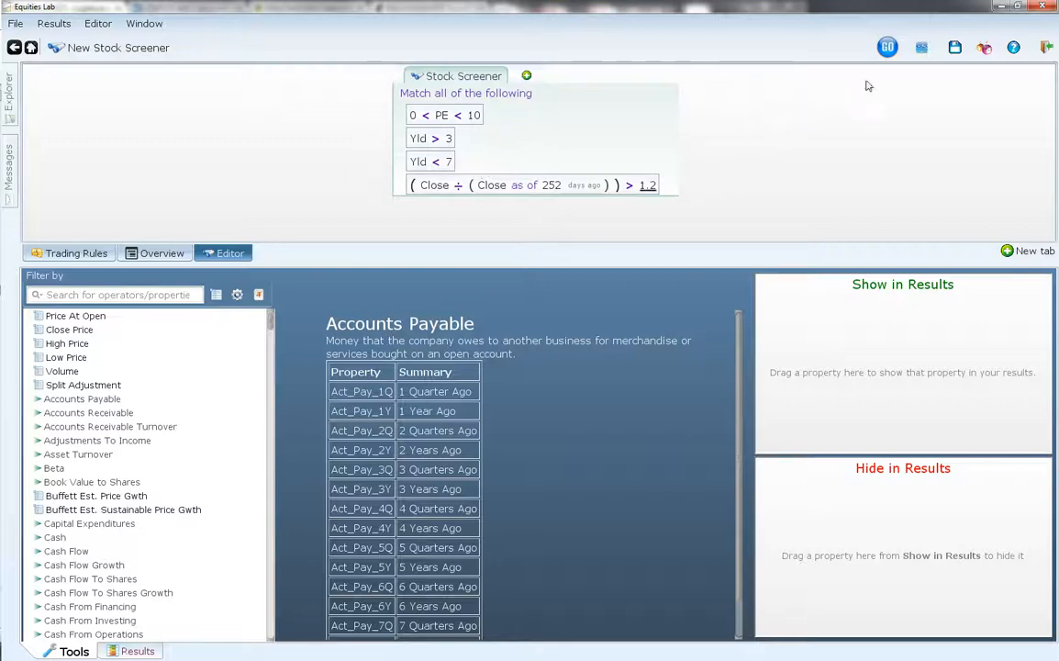
- Run the stock screener and backtest it over a 10 years interval
{"action": "left_click", "coordinate": [887, 46]}
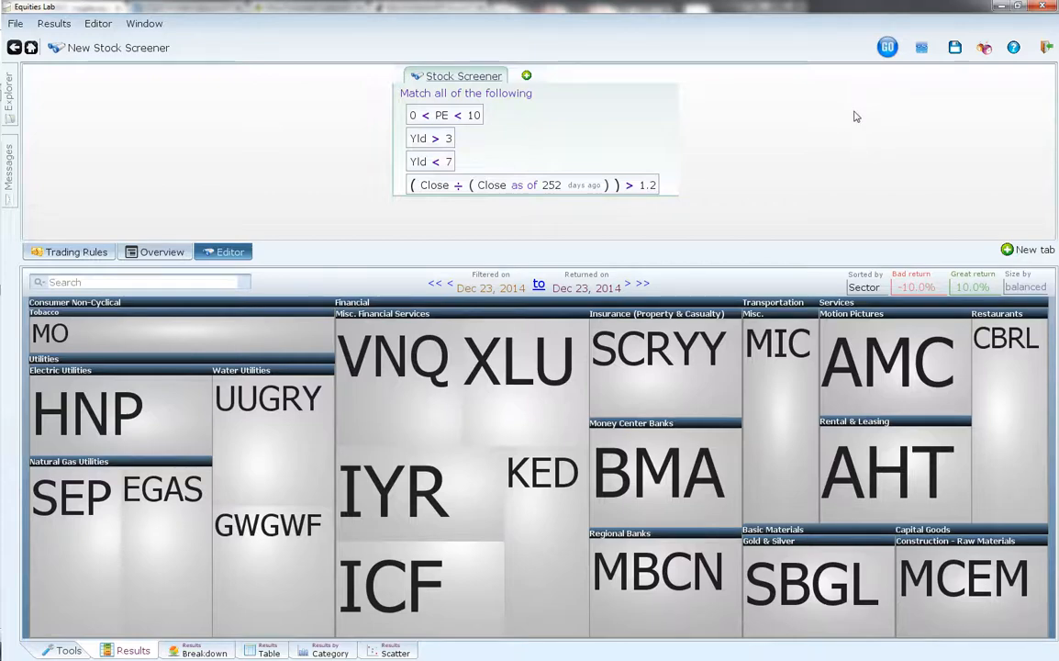
{"action": "left_click", "coordinate": [920, 48]}
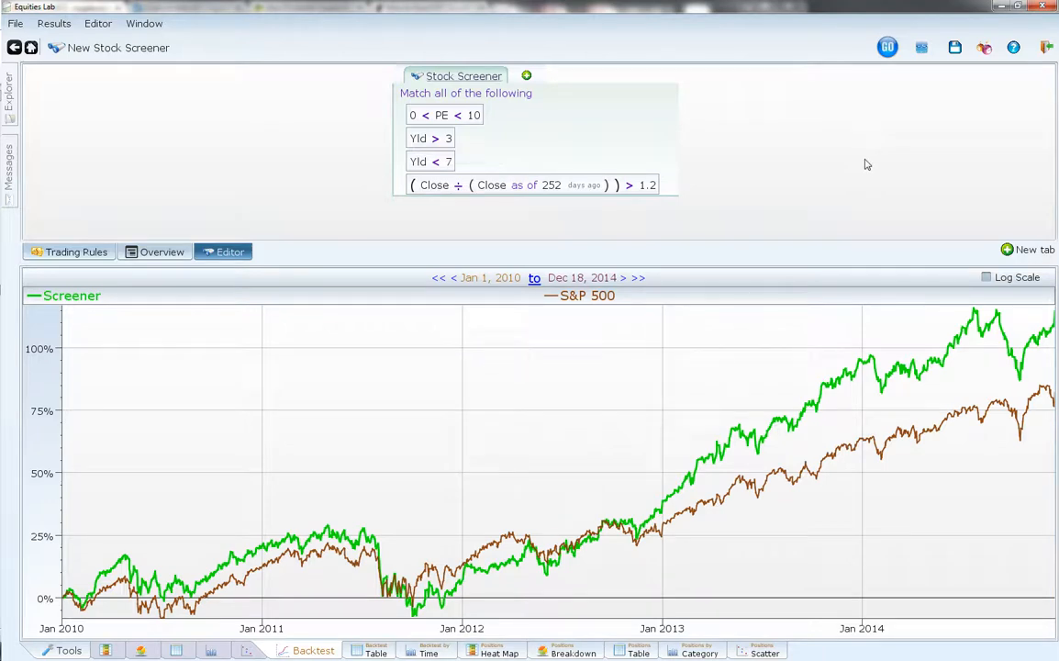
{"action": "left_click", "coordinate": [493, 278]}
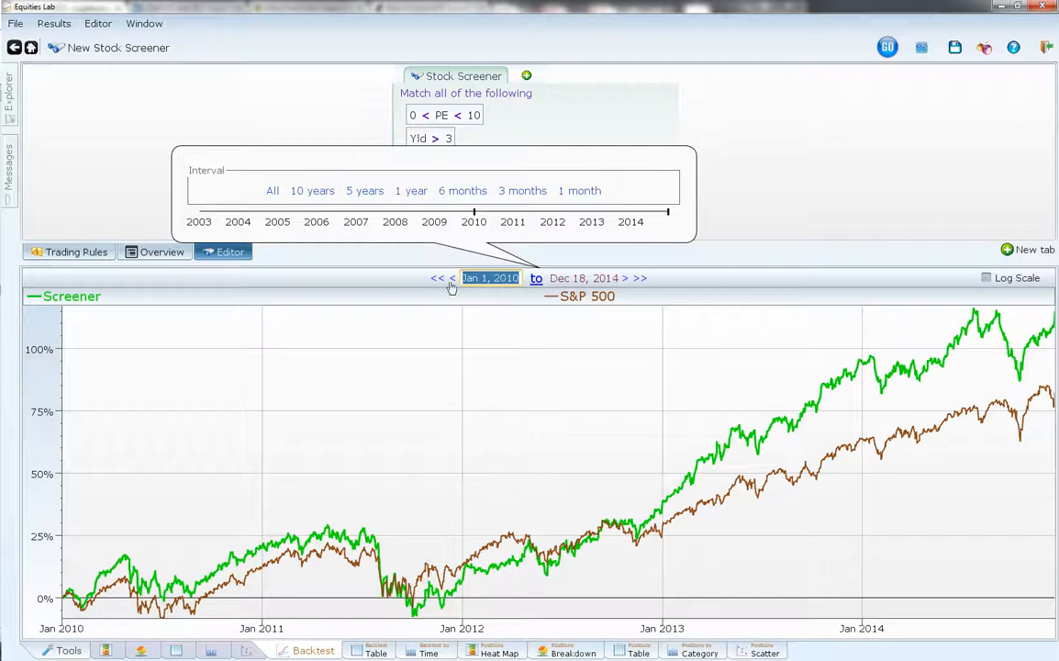
{"action": "left_click", "coordinate": [312, 191]}
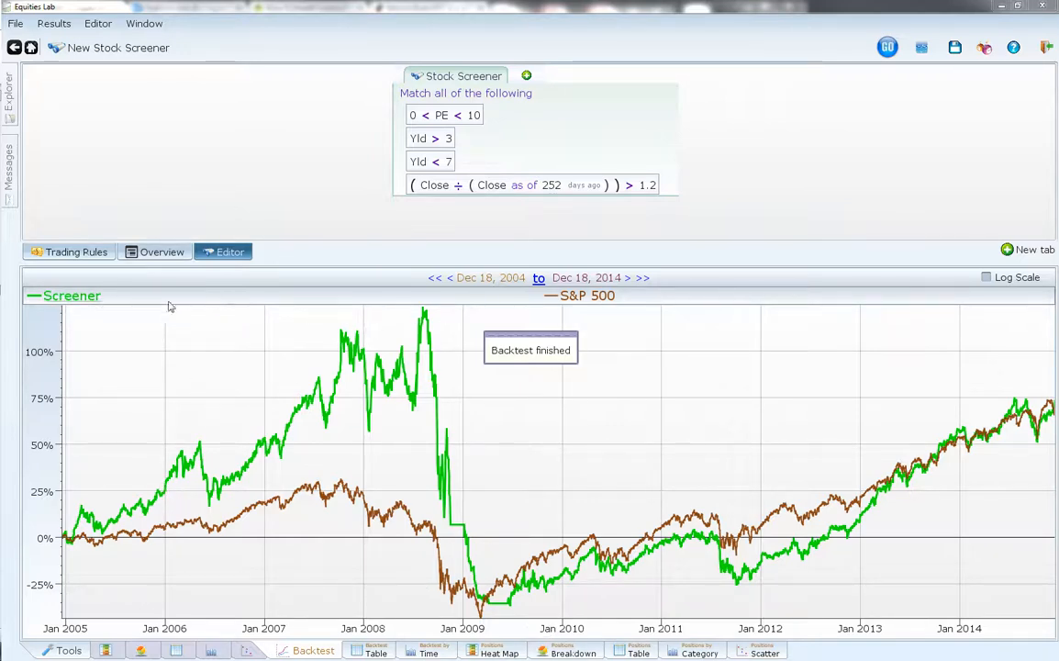
- Set the backtest trading rule to Rebalance Quarterly and rerun the backtest
{"action": "left_click", "coordinate": [77, 252]}
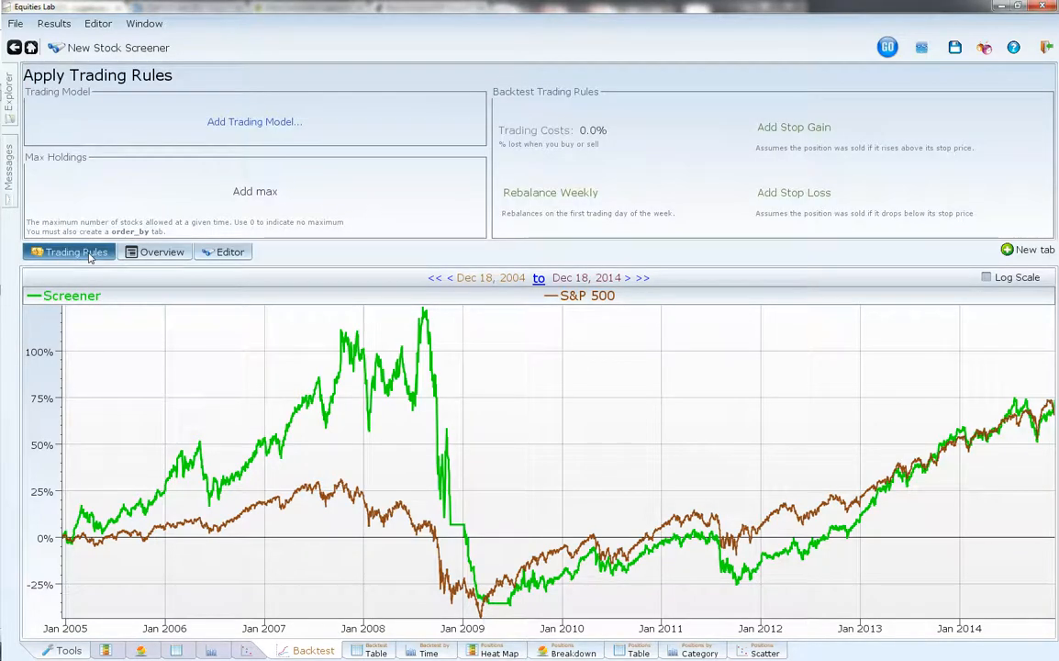
{"action": "left_click", "coordinate": [550, 194]}
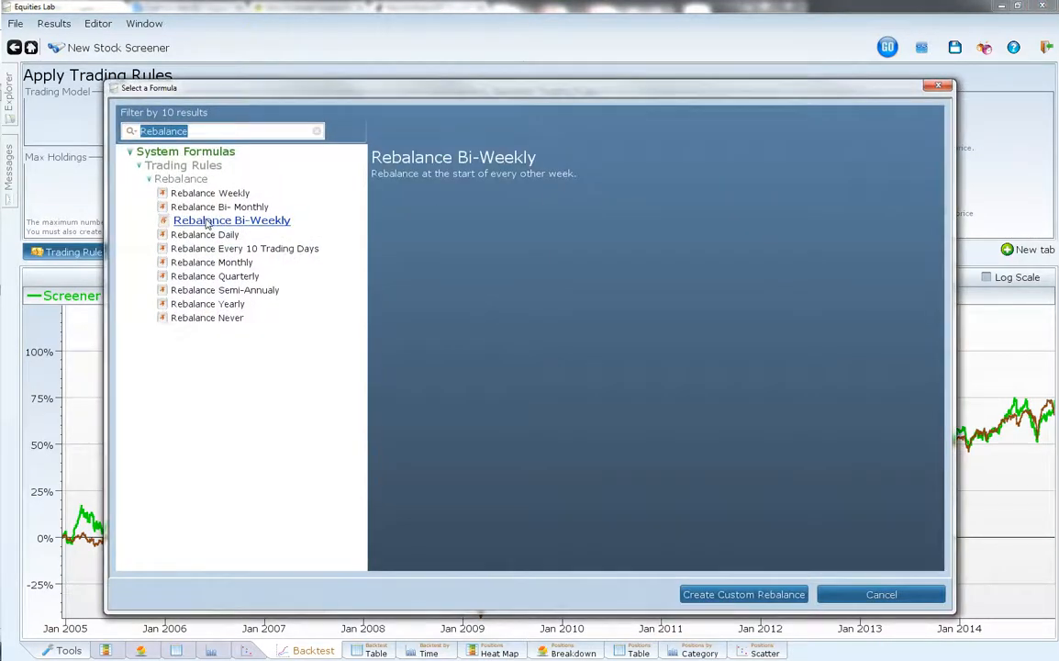
{"action": "left_click", "coordinate": [220, 276]}
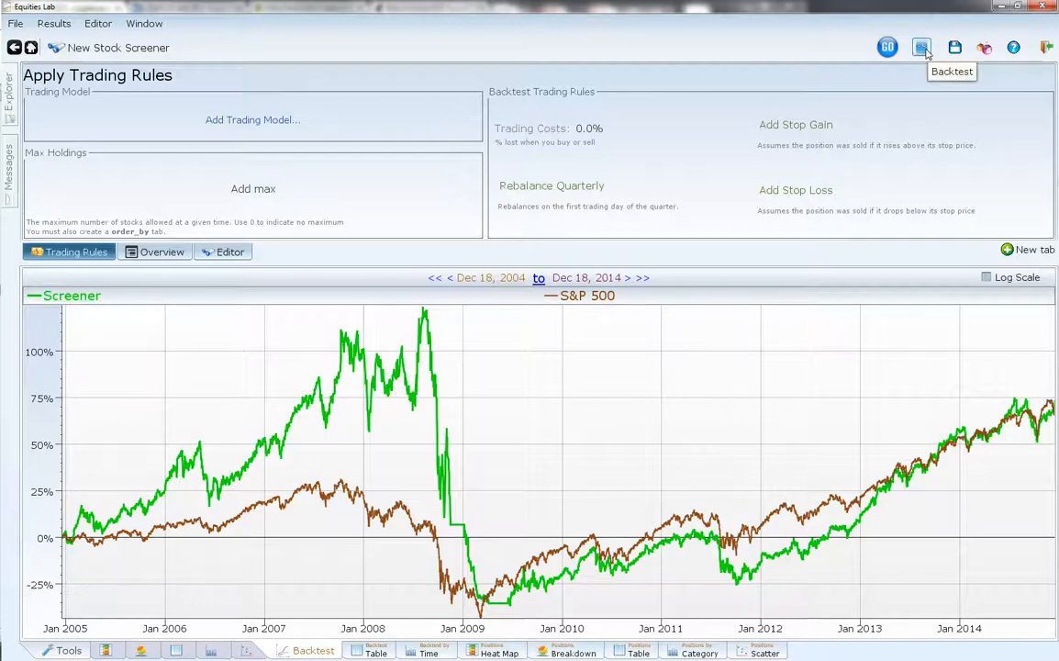
{"action": "left_click", "coordinate": [921, 47]}
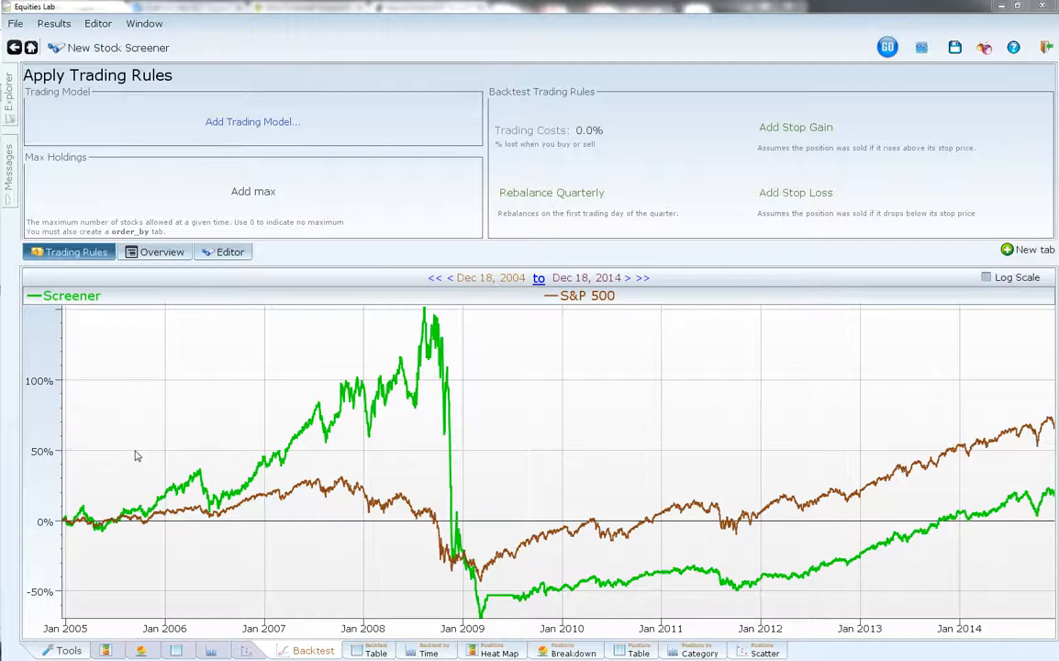
- Inspect the Screener line around its late-2008 drop and show the stock screener results as of Nov 11, 2008
{"action": "left_click", "coordinate": [450, 379]}
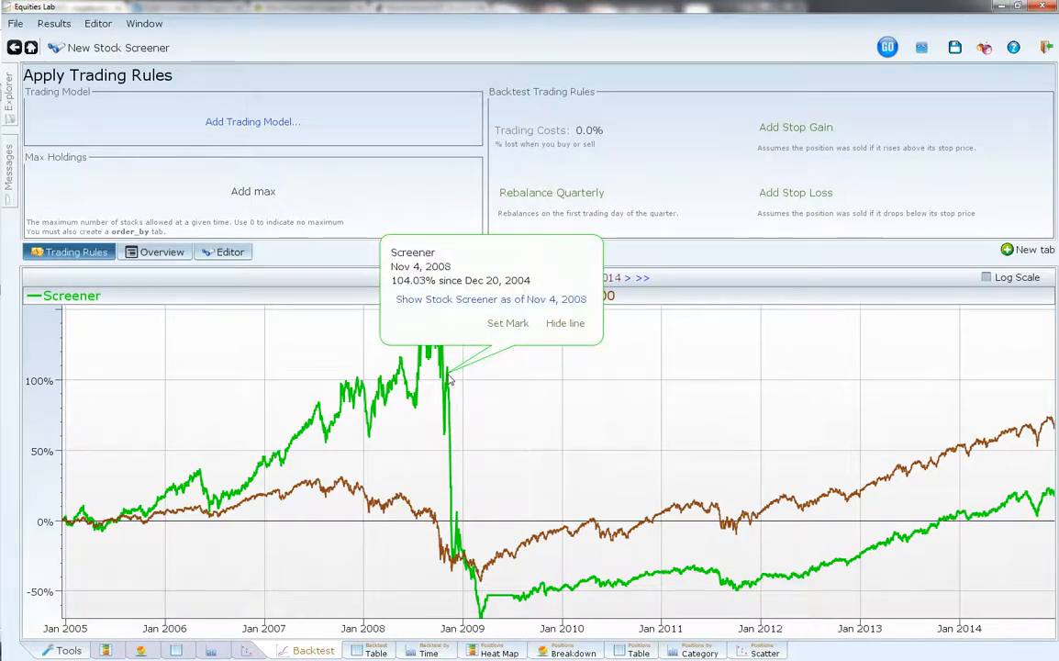
{"action": "left_click", "coordinate": [475, 548]}
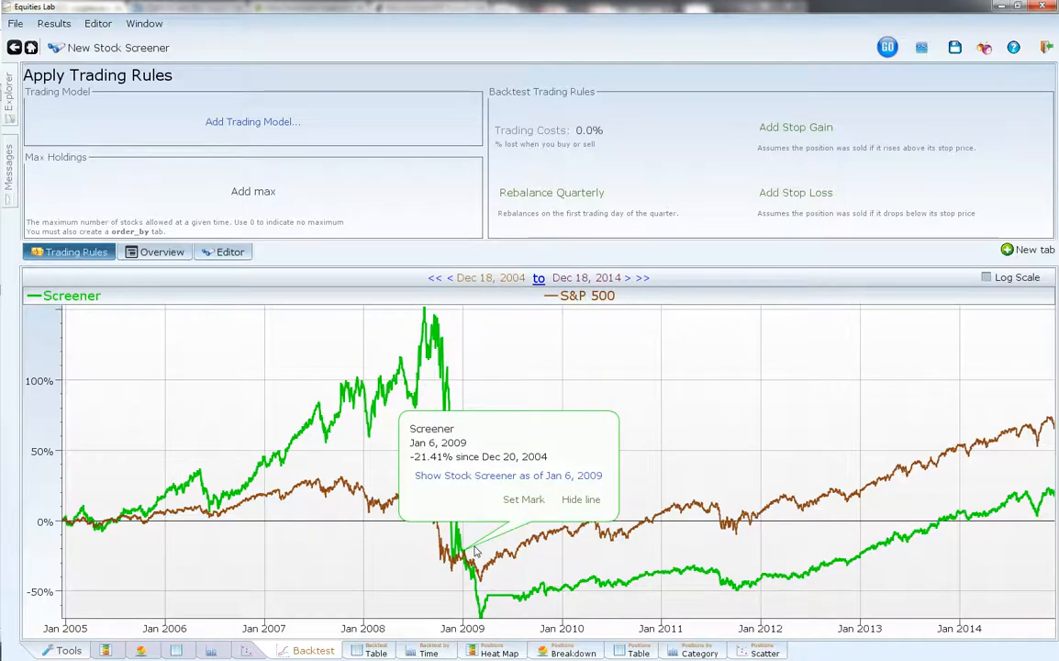
{"action": "left_click", "coordinate": [451, 375]}
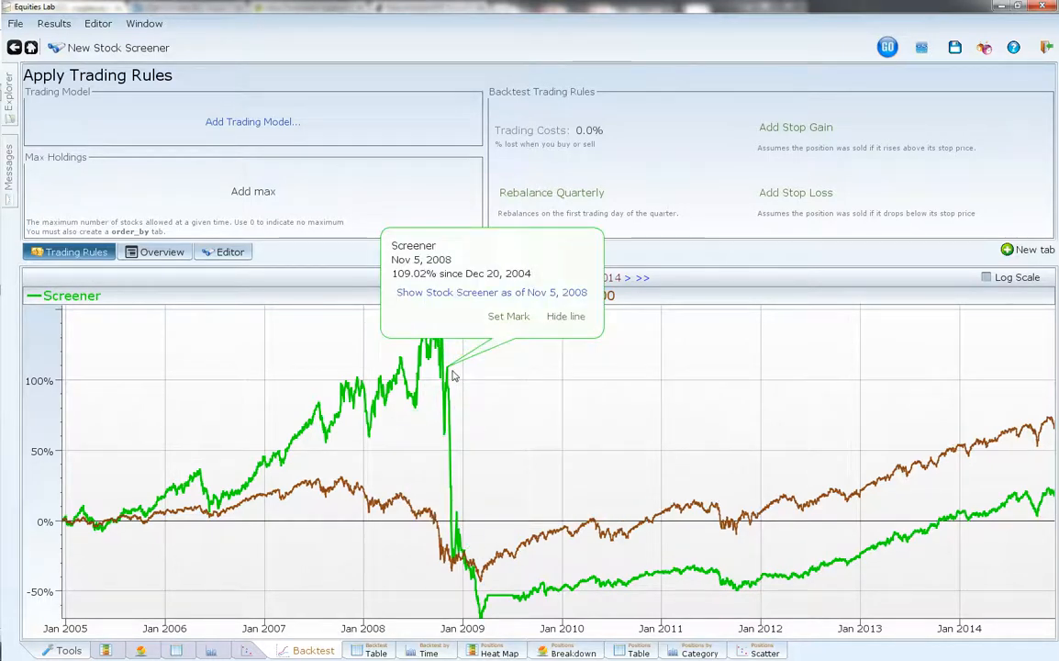
{"action": "left_click", "coordinate": [455, 396]}
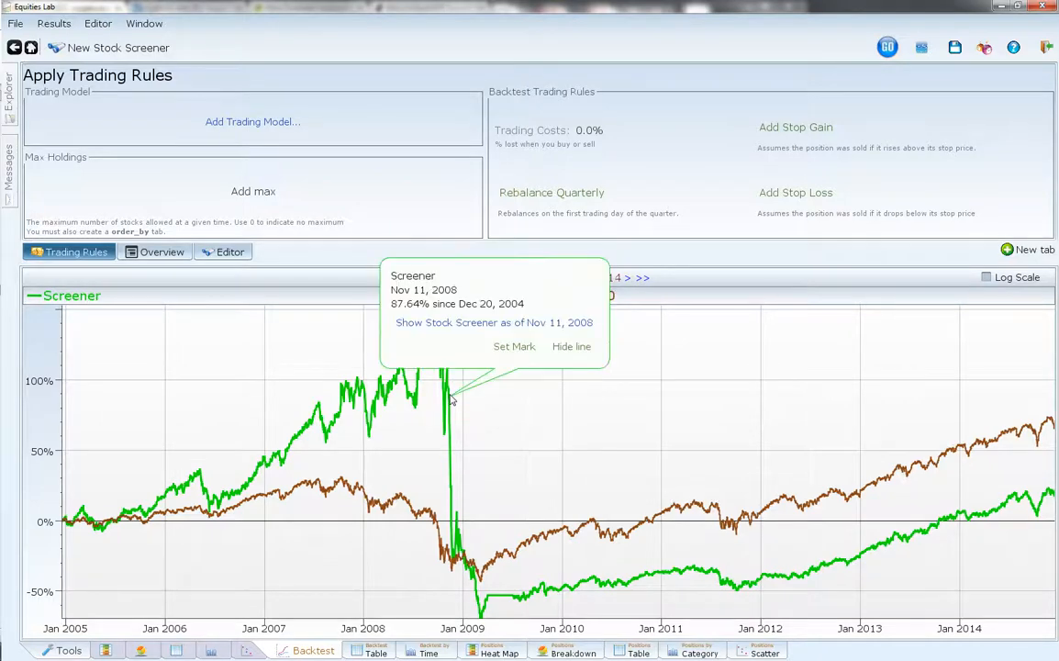
{"action": "left_click", "coordinate": [503, 326]}
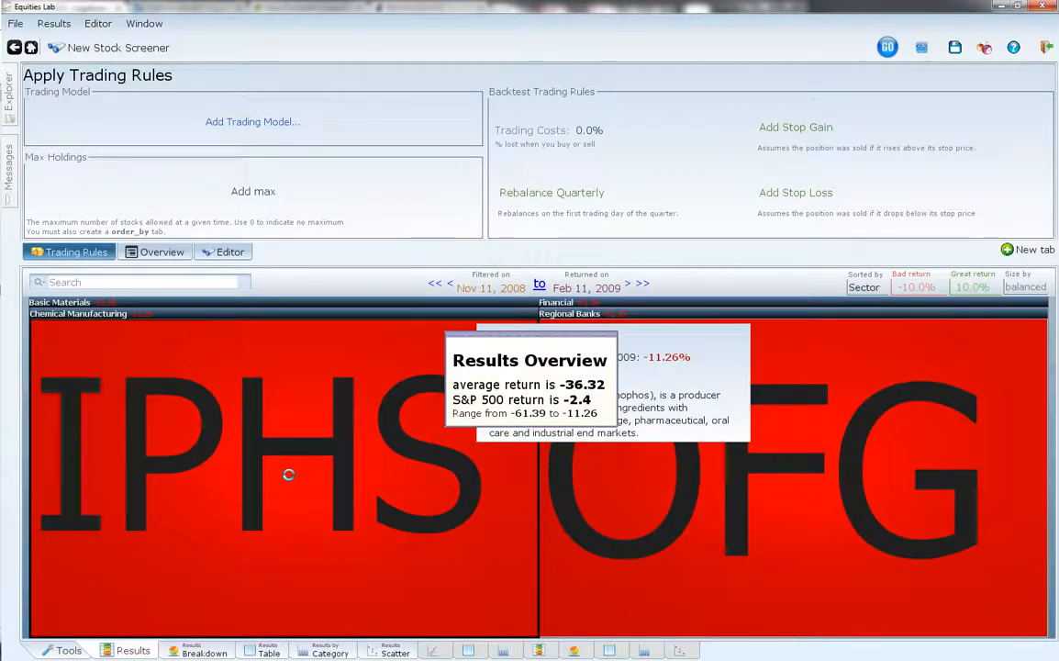
- Examine the summary details and returns of the IPHS and OFG holdings in the results heat map
{"action": "left_click", "coordinate": [288, 473]}
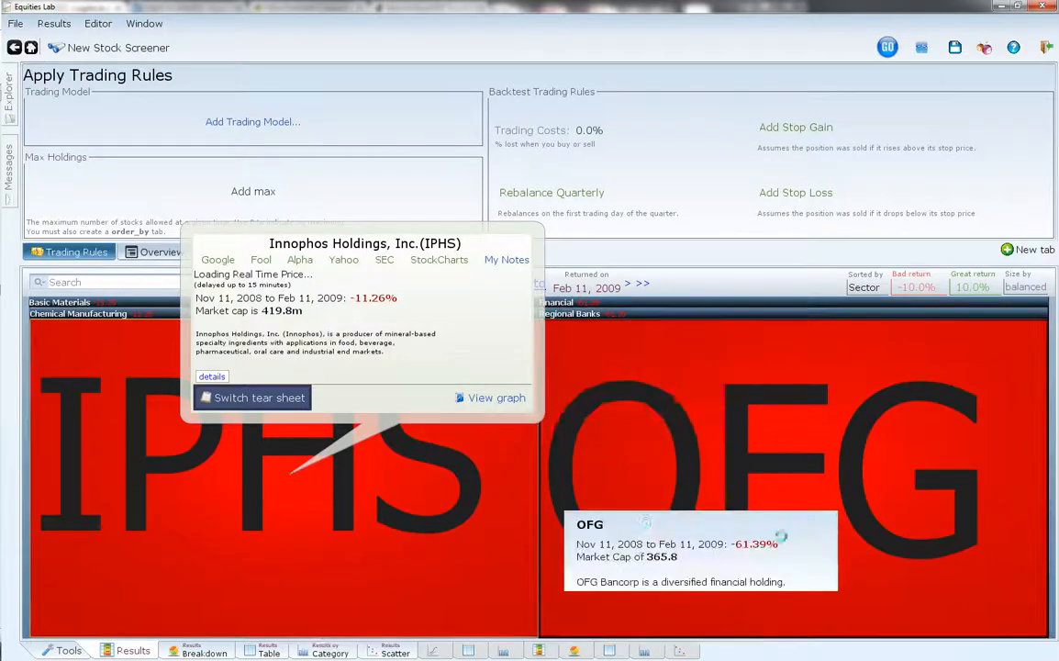
{"action": "left_click", "coordinate": [808, 461]}
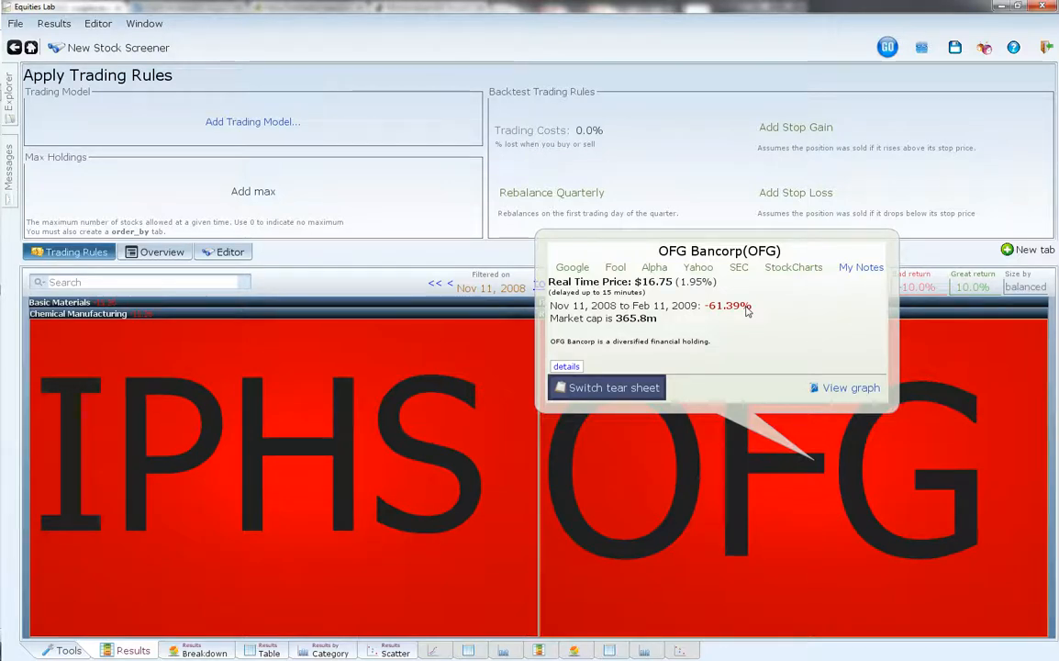
{"action": "left_click", "coordinate": [263, 363]}
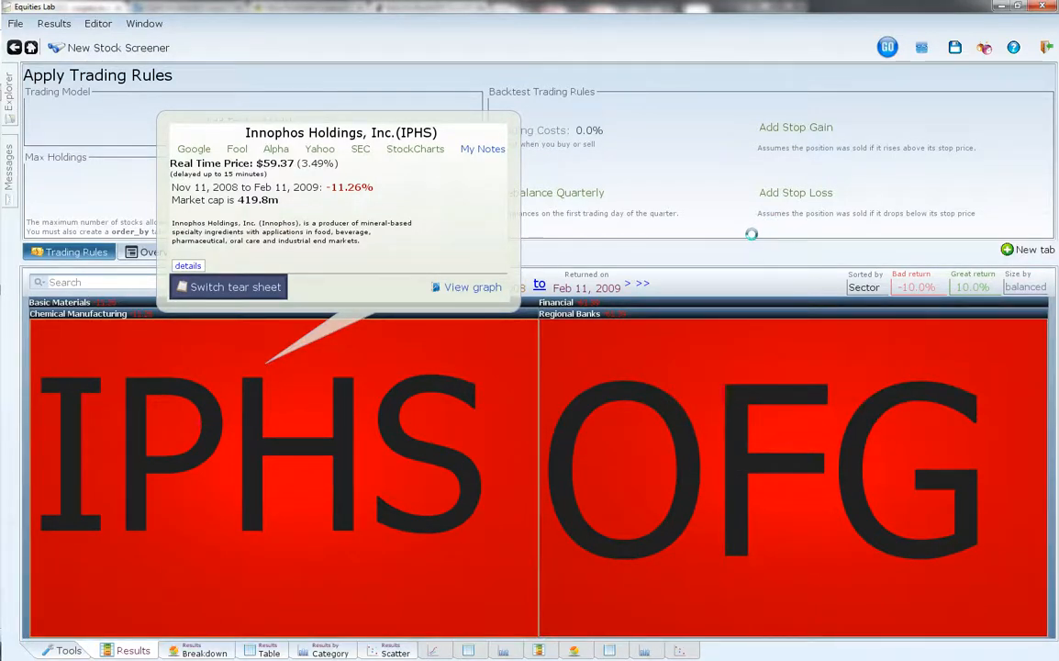
- Return to the backtest graph and inspect the Screener line at its late-2008 peak, its early-2009 low and its 2014 end
{"action": "left_click", "coordinate": [696, 181]}
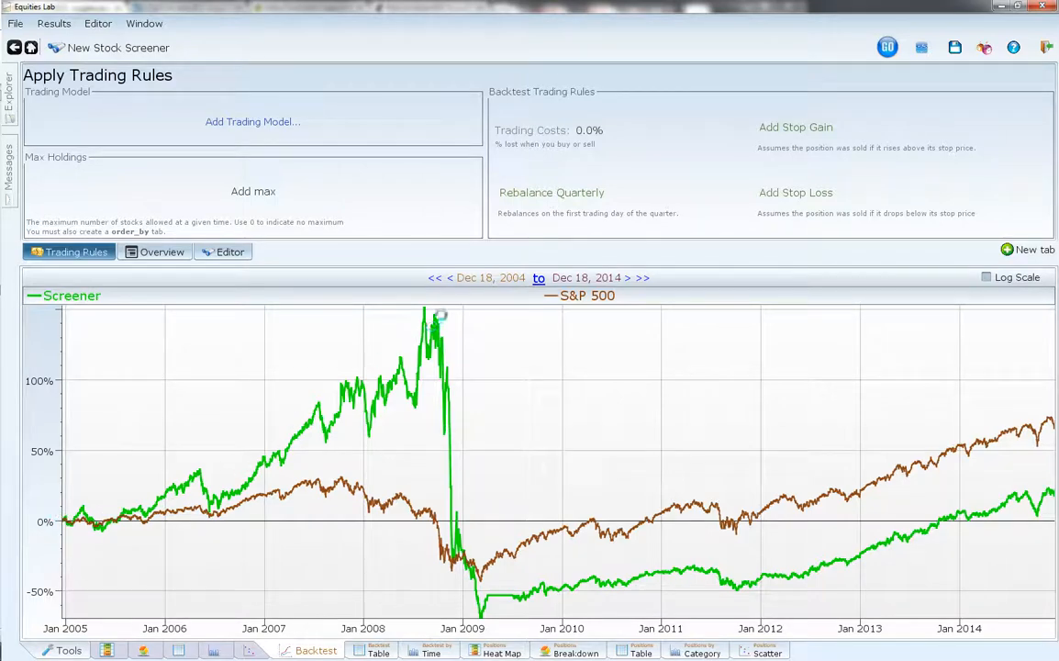
{"action": "left_click", "coordinate": [441, 316]}
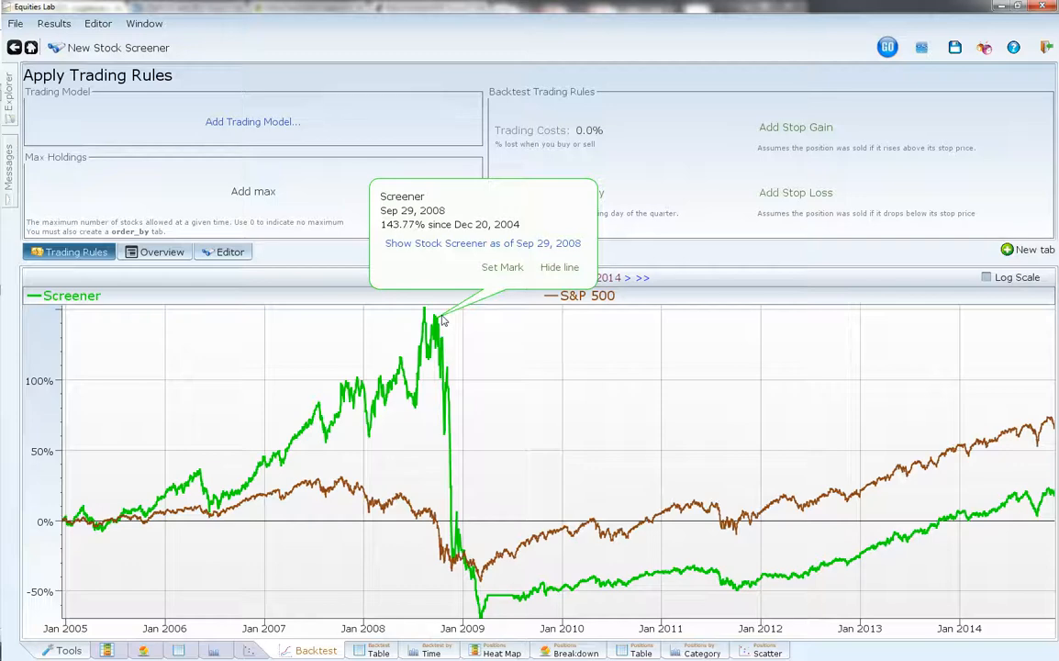
{"action": "left_click", "coordinate": [486, 605]}
{"action": "left_click", "coordinate": [479, 612]}
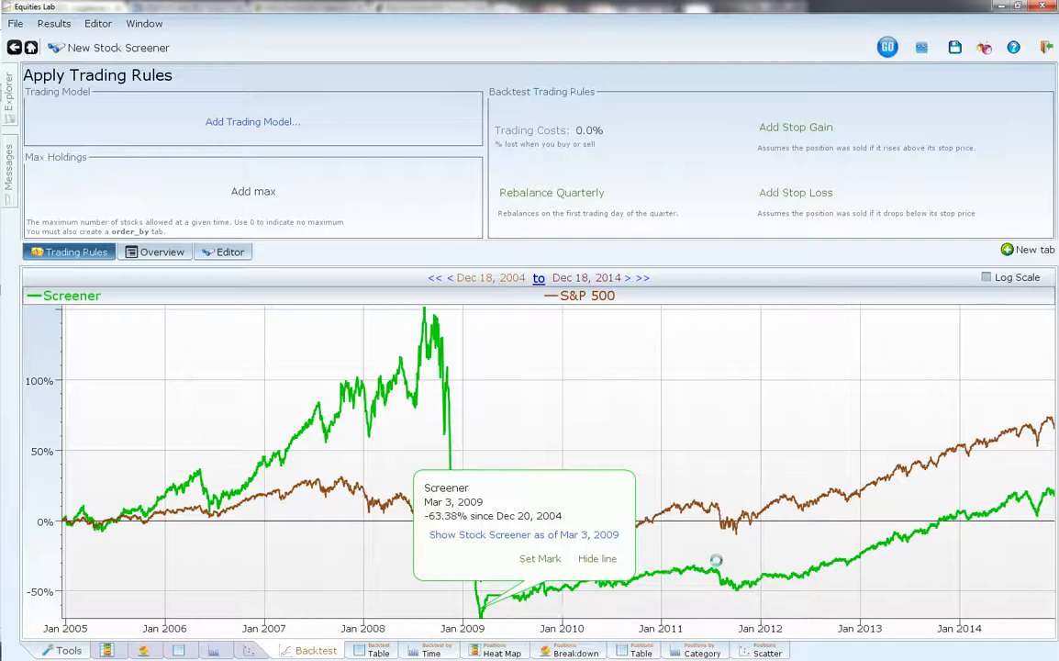
{"action": "left_click", "coordinate": [1047, 492]}
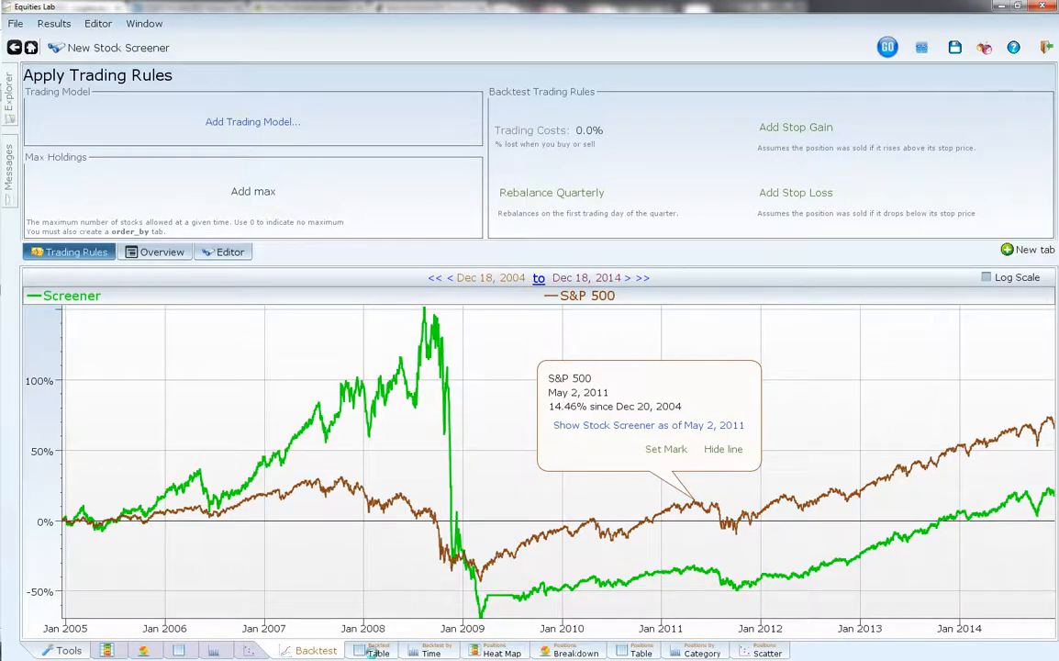
- Show the backtest as a table and look through the early daily values for the Screener and the S&P 500
{"action": "left_click", "coordinate": [375, 651]}
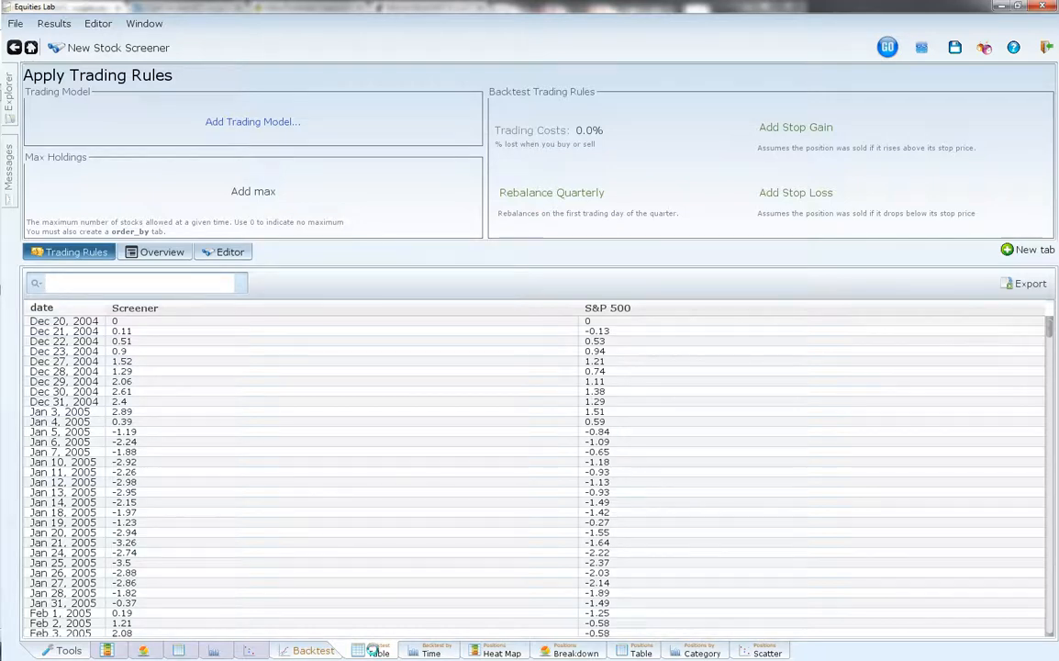
{"action": "left_click", "coordinate": [148, 330]}
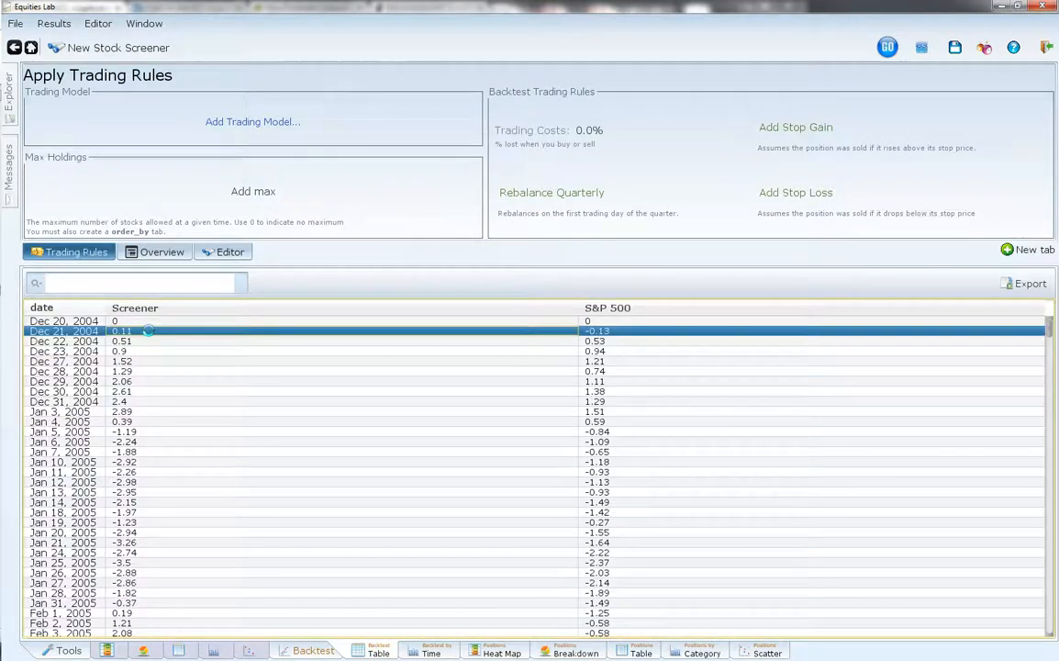
{"action": "left_click", "coordinate": [175, 381]}
{"action": "scroll", "coordinate": [182, 390], "scroll_direction": "down", "scroll_amount": 16}
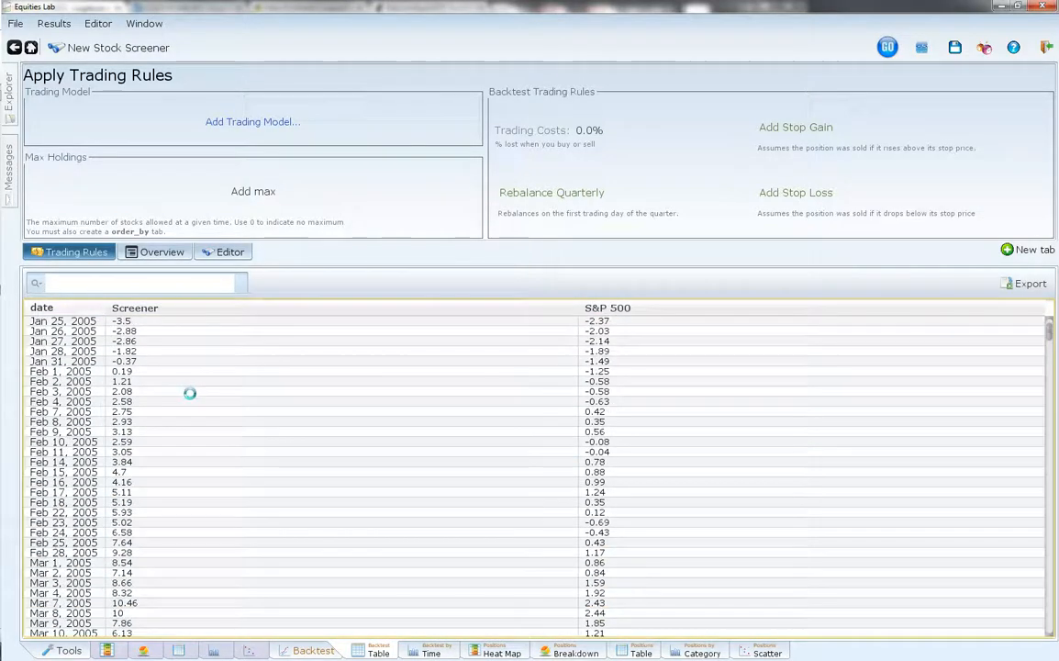
{"action": "scroll", "coordinate": [190, 398], "scroll_direction": "up", "scroll_amount": 16}
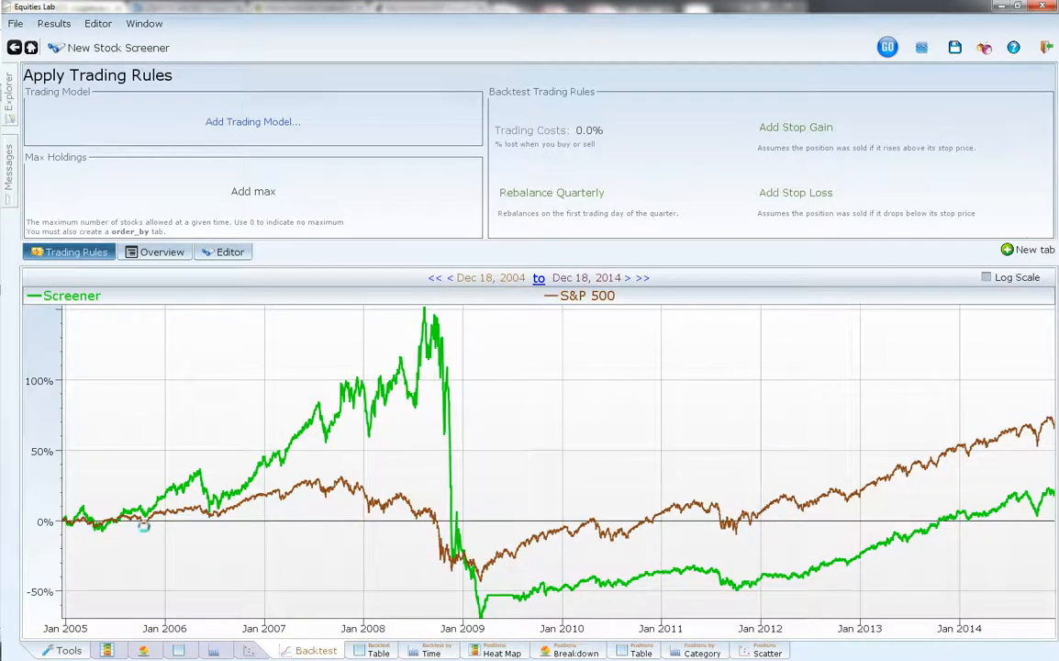
- Go back to the backtest graph and inspect the Screener line around April 2005 and August 2007
{"action": "left_click", "coordinate": [84, 510]}
{"action": "left_click", "coordinate": [97, 522]}
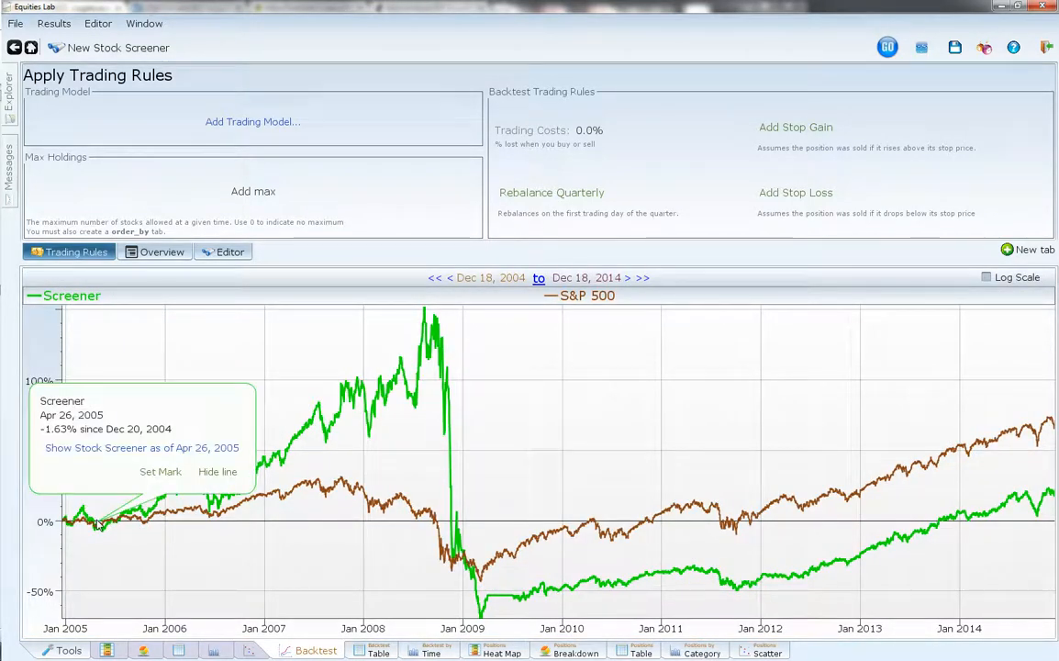
{"action": "left_click", "coordinate": [321, 414]}
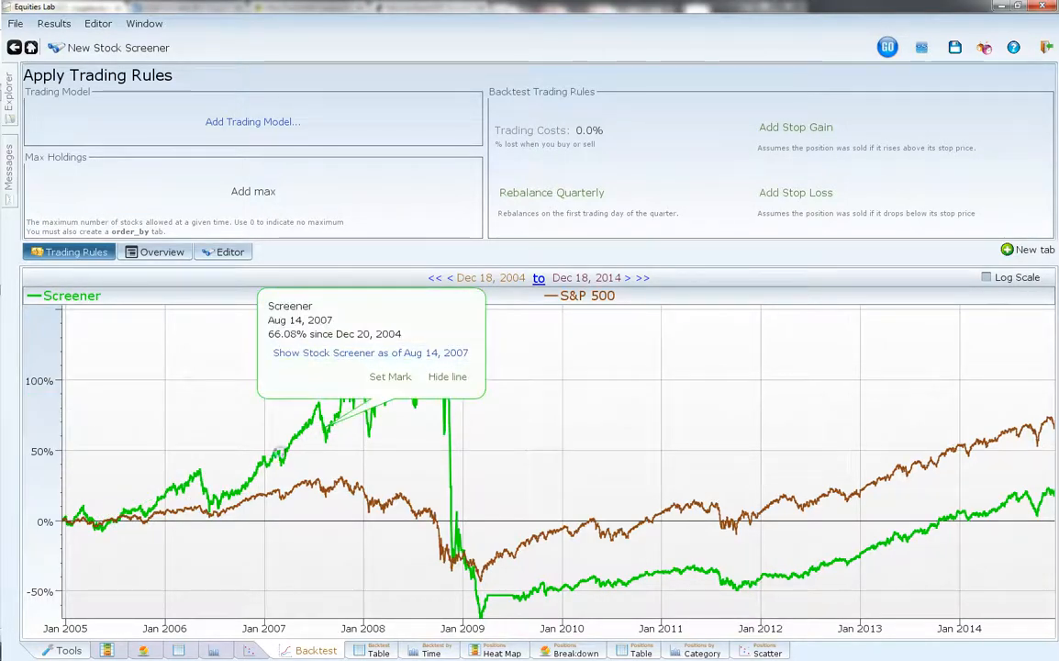
- Revisit the backtest table, show the backtest returns by time, and examine the Screener's yearly bars for 2008 and 2009
{"action": "left_click", "coordinate": [372, 650]}
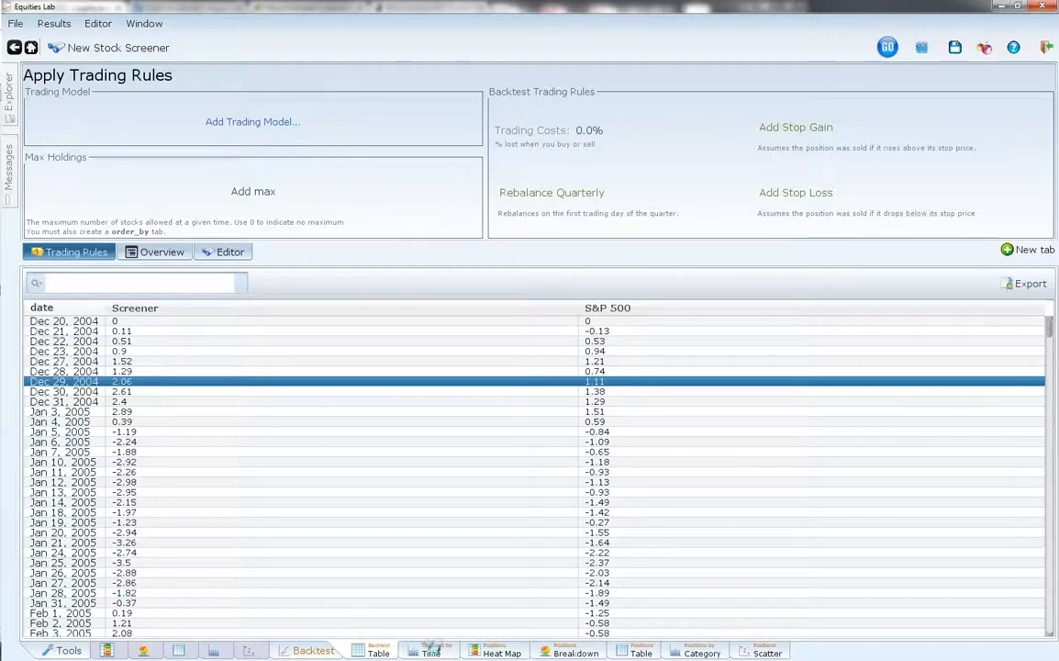
{"action": "left_click", "coordinate": [427, 651]}
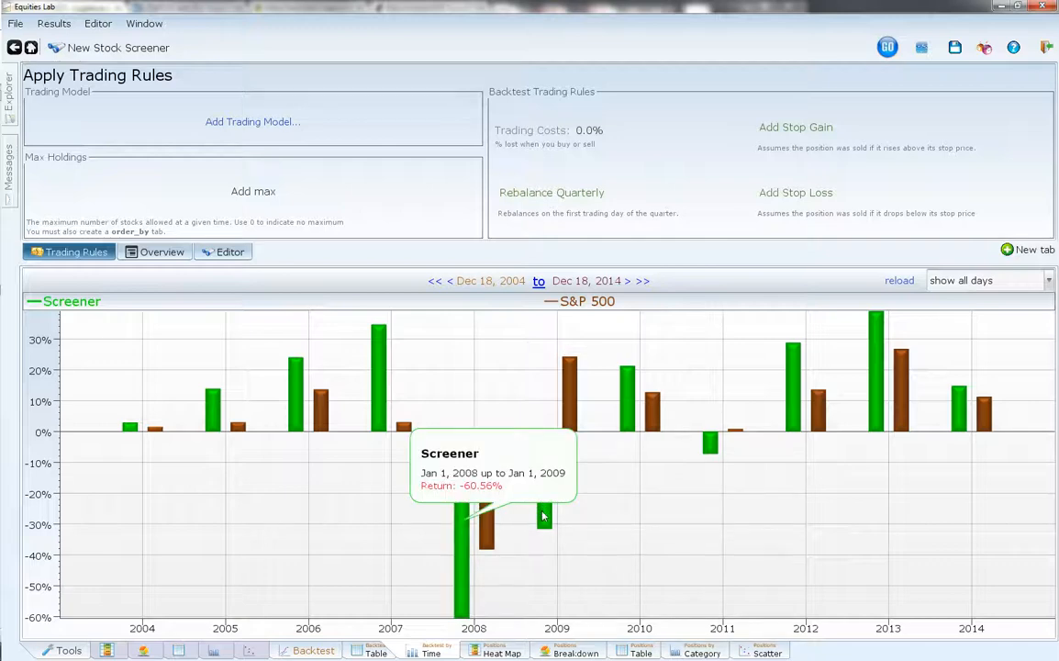
{"action": "mouse_move", "coordinate": [543, 492]}
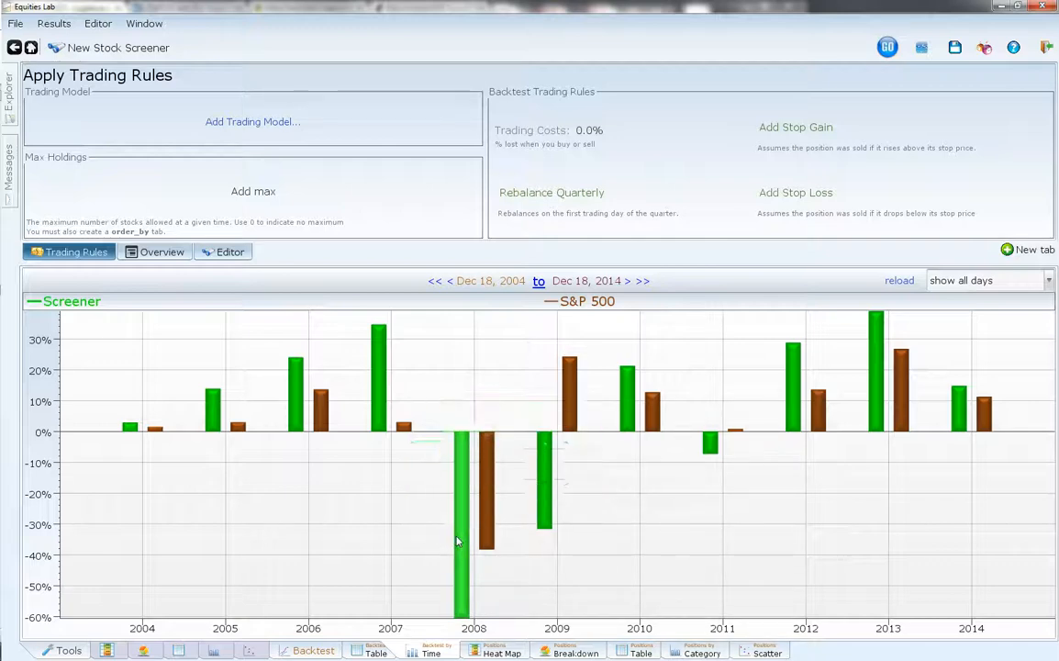
{"action": "mouse_move", "coordinate": [455, 547]}
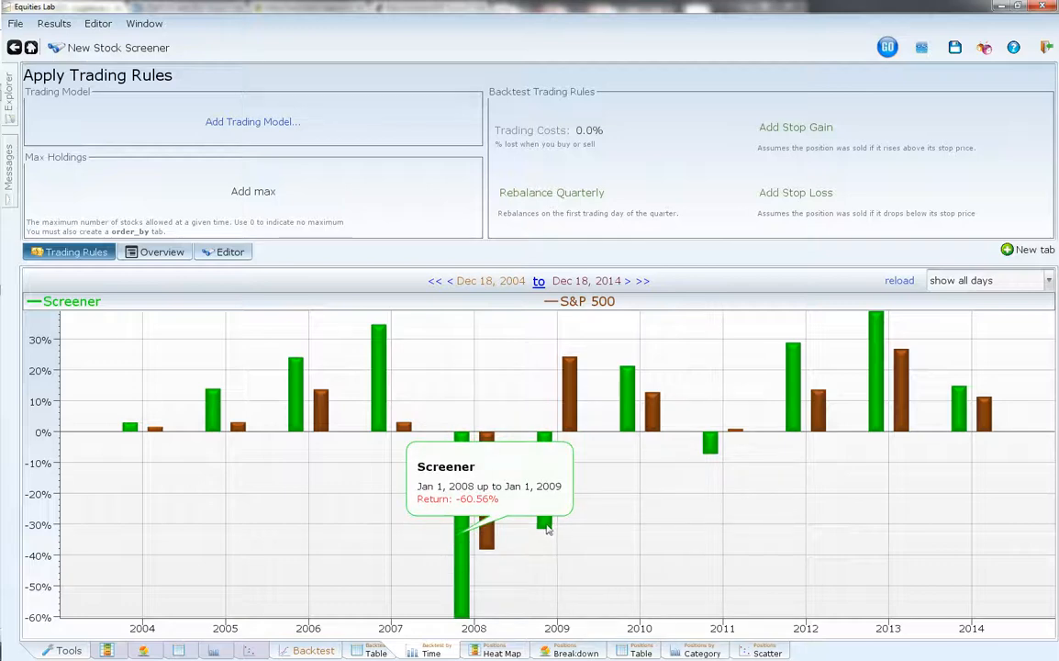